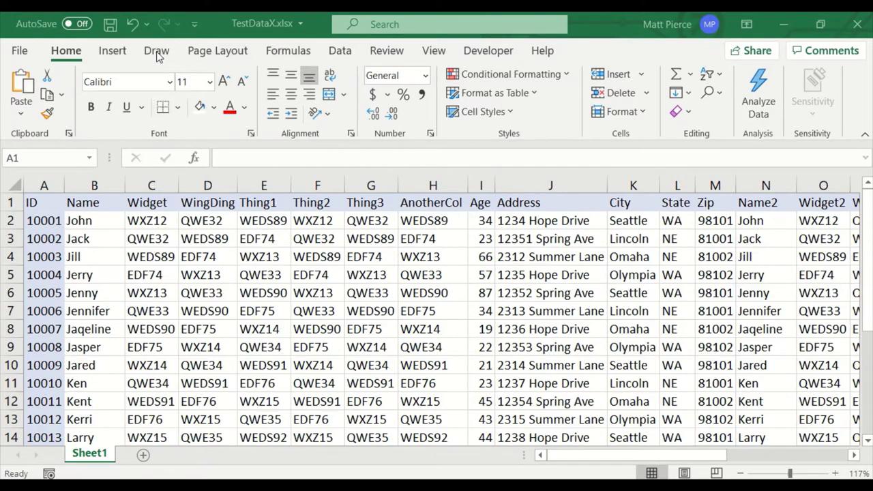
On the Draw tab, try the Draw toggle and highlighter, ending with the red pen selected and drawing mode off.
left_click(157, 54)
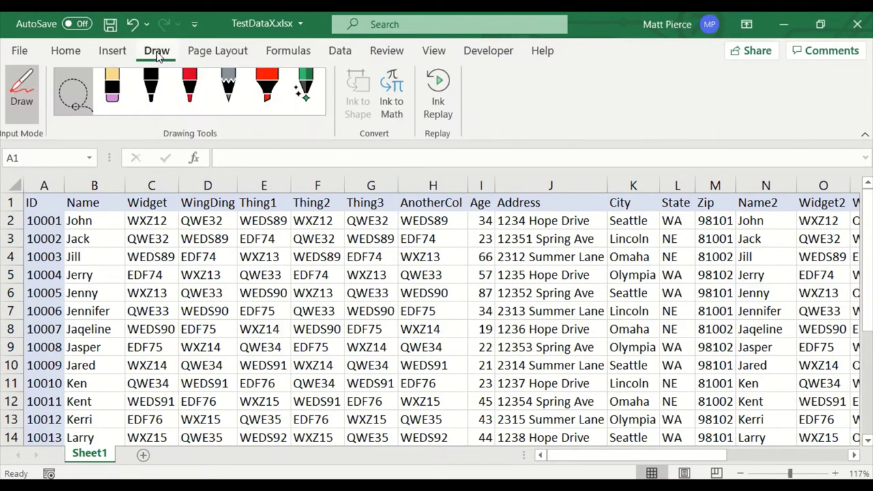
left_click(34, 120)
left_click(23, 116)
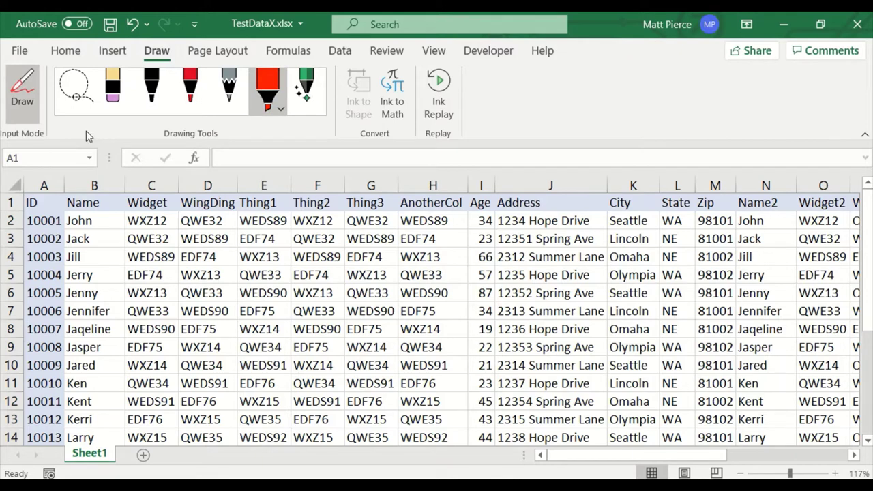
left_click(34, 120)
left_click(29, 110)
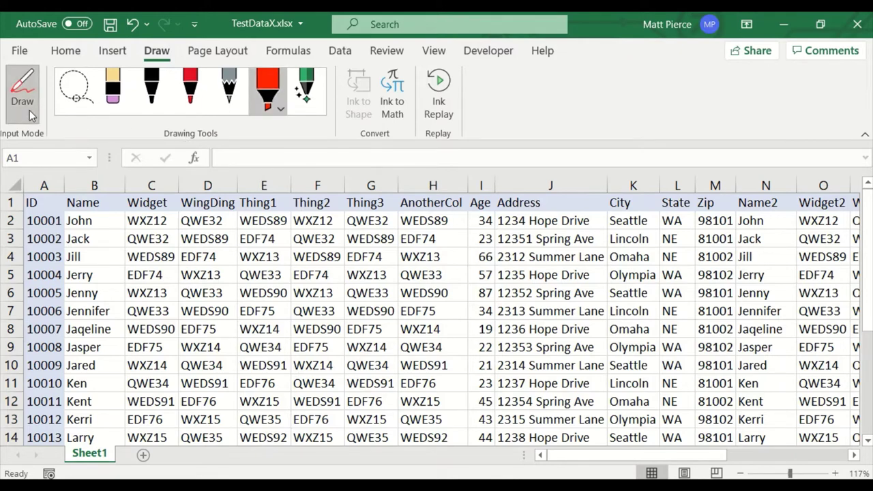
left_click(34, 113)
left_click(35, 113)
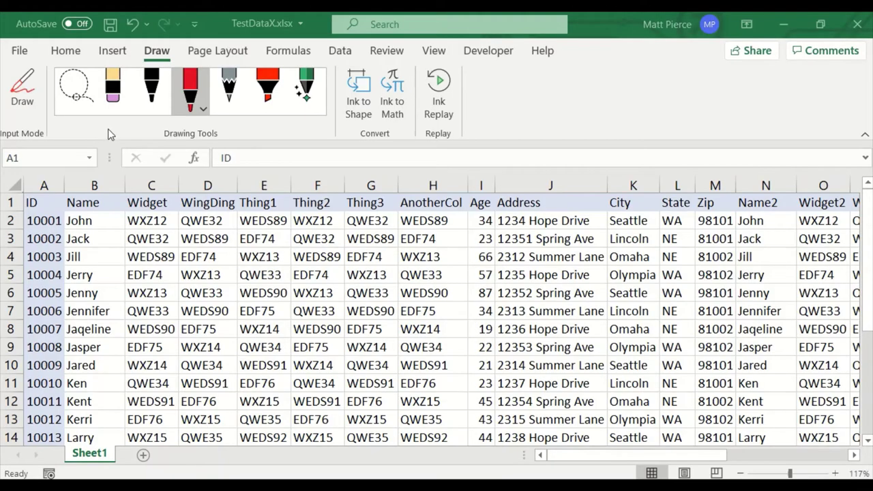
Select the black pen and turn on drawing mode.
left_click(151, 88)
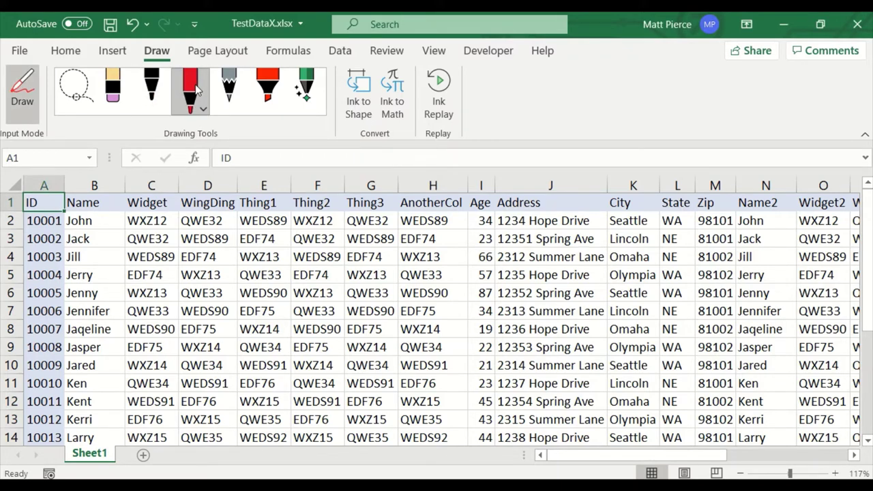
left_click(231, 90)
left_click(151, 88)
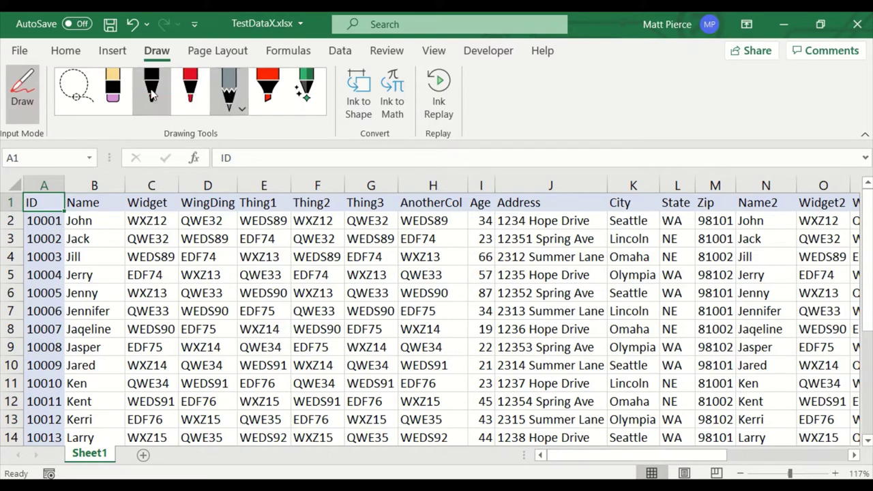
left_click(198, 88)
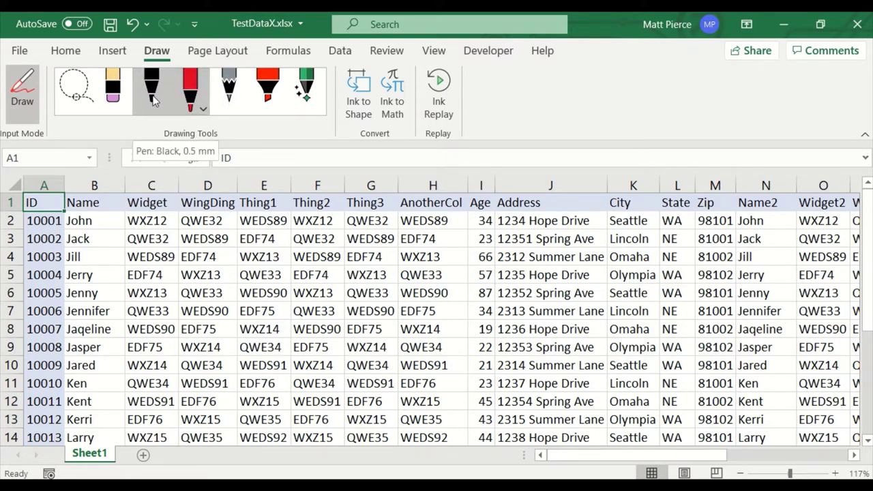
left_click(153, 98)
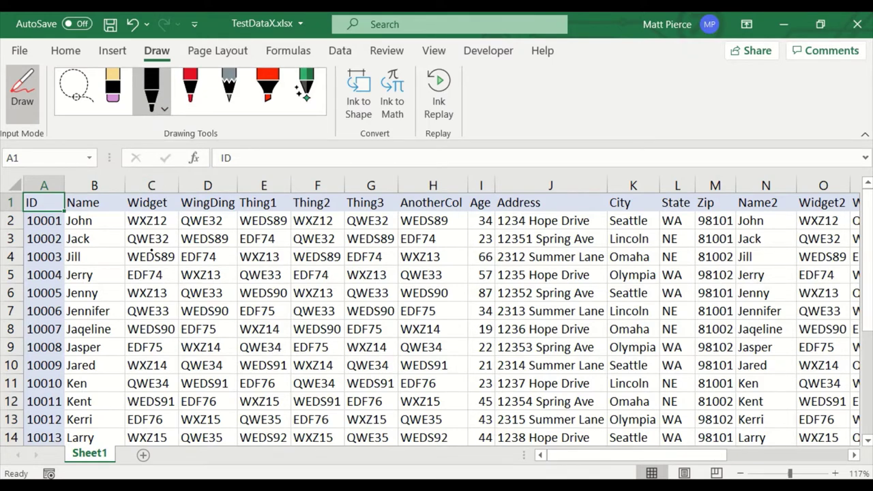
left_click(166, 109)
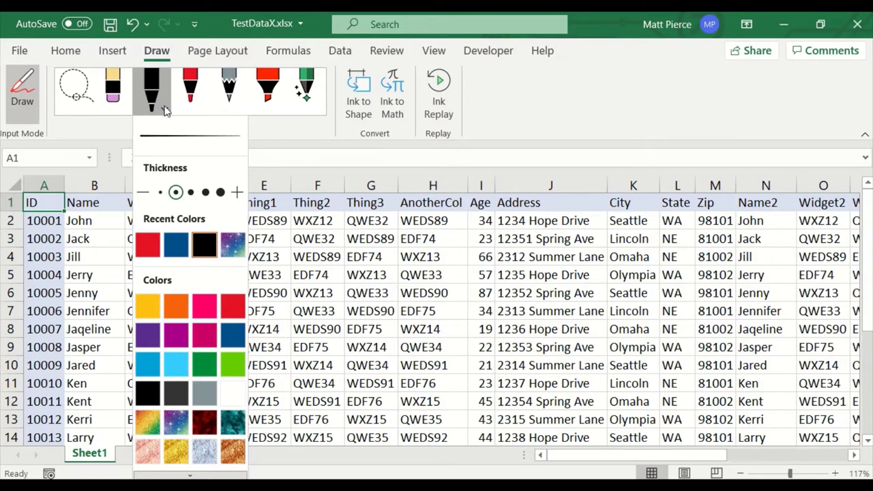
left_click(156, 99)
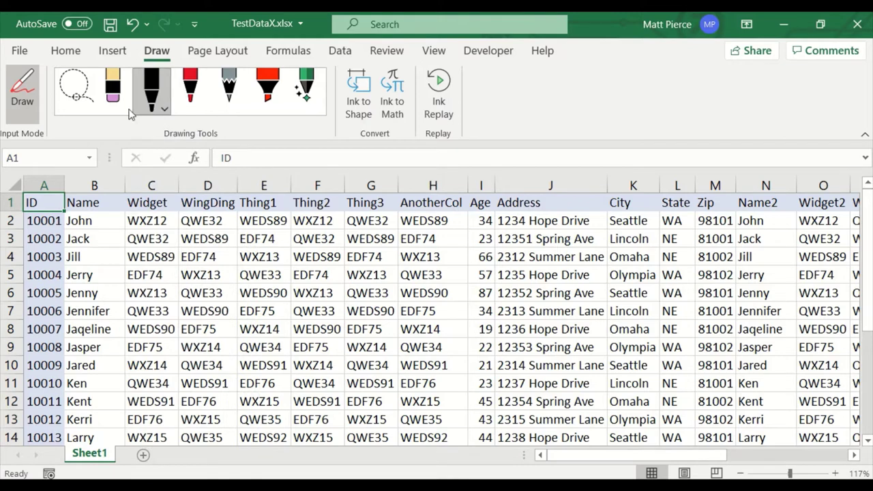
left_click(30, 113)
Circle QWE32 in C3 in black ink and EDF74 in E3 in red ink.
mouse_move(150, 234)
left_mouse_down()
mouse_move(129, 254)
mouse_move(181, 245)
mouse_move(155, 230)
left_mouse_up()
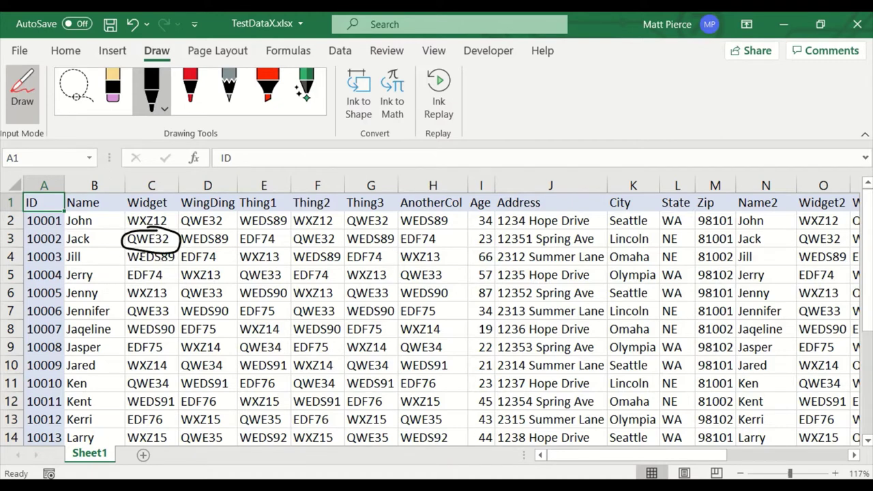
left_click(190, 89)
mouse_move(253, 234)
left_mouse_down()
mouse_move(235, 246)
mouse_move(276, 256)
mouse_move(286, 232)
mouse_move(242, 233)
left_mouse_up()
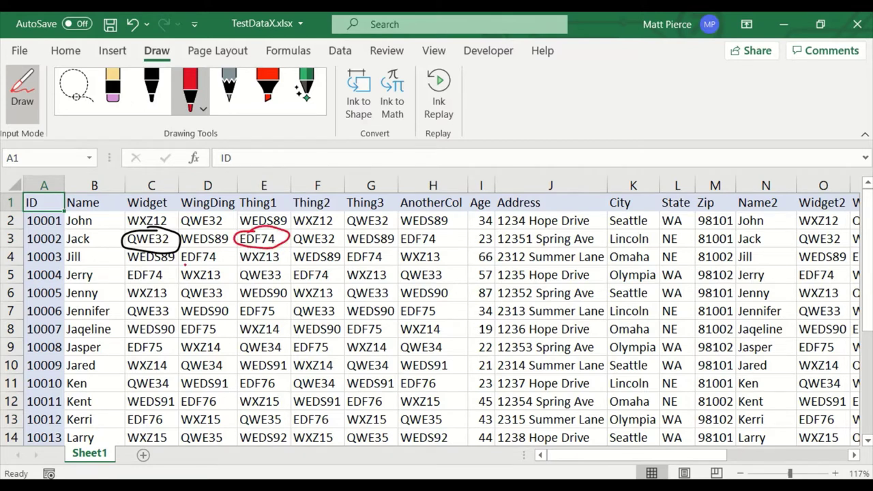
Set the black pen to its thickest stroke and loop around WXZ13 in H4.
left_click(163, 97)
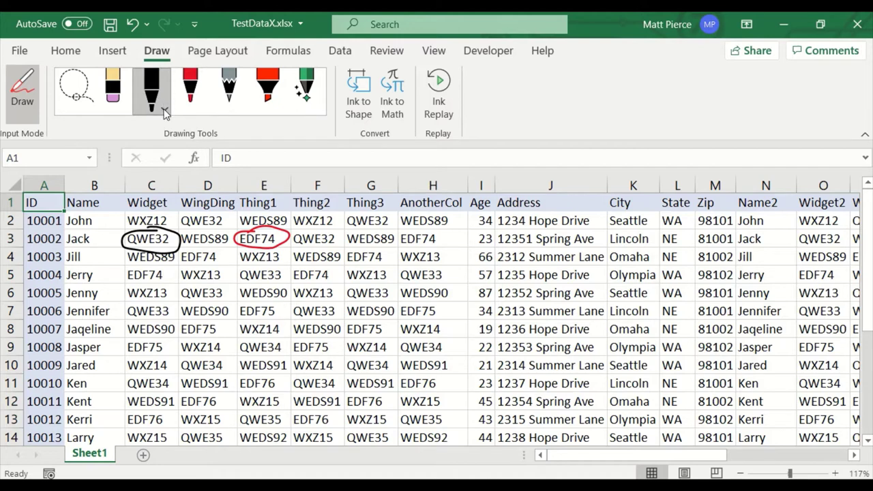
left_click(164, 111)
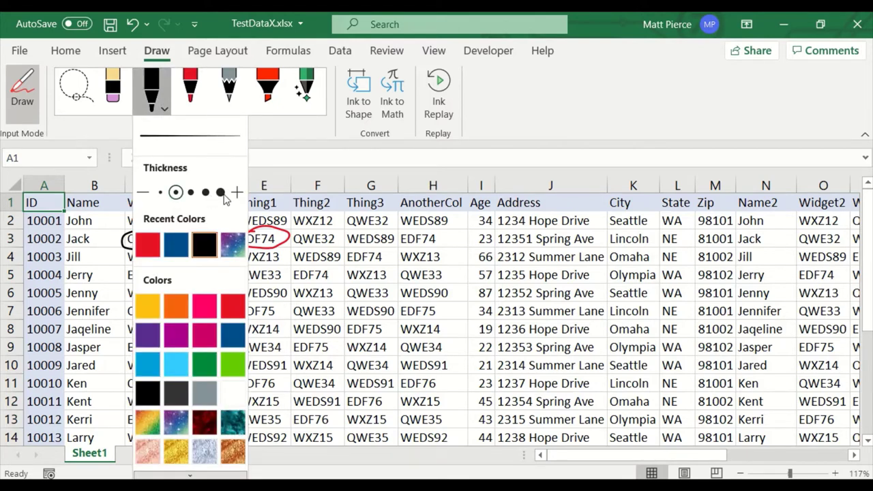
left_click(221, 192)
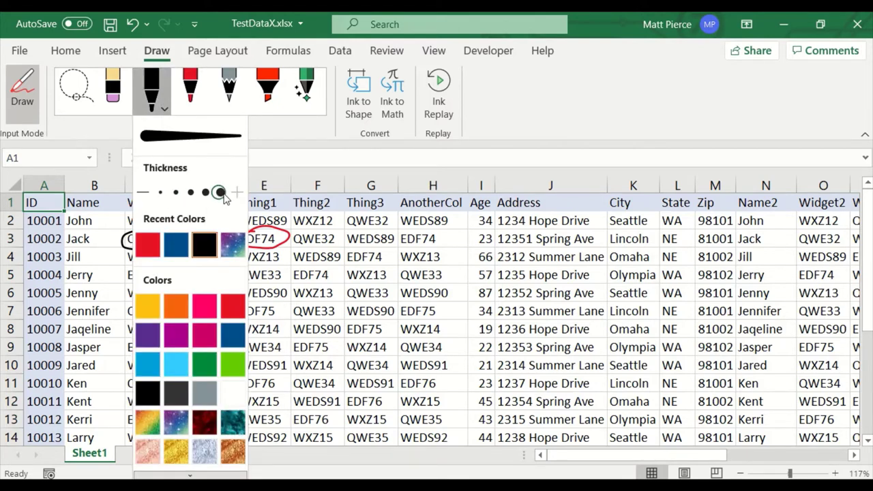
left_click(165, 112)
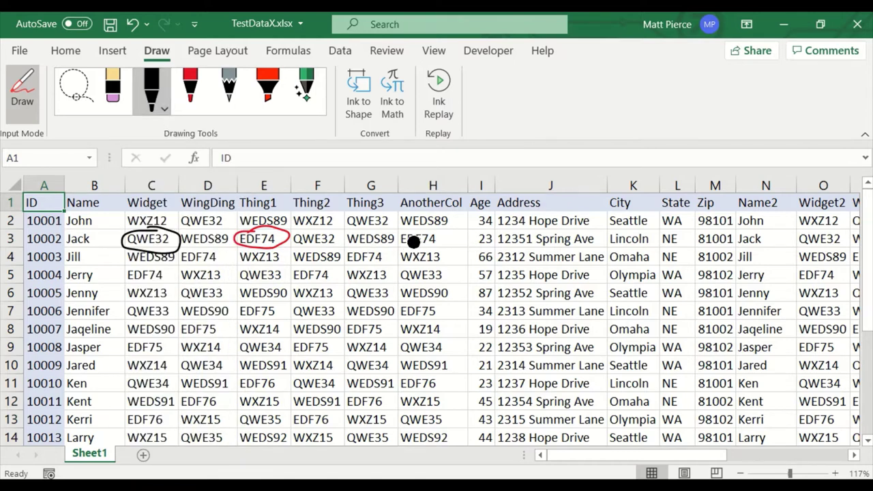
mouse_move(414, 243)
left_mouse_down()
mouse_move(386, 258)
mouse_move(422, 276)
mouse_move(462, 262)
mouse_move(428, 250)
left_mouse_up()
left_click(163, 110)
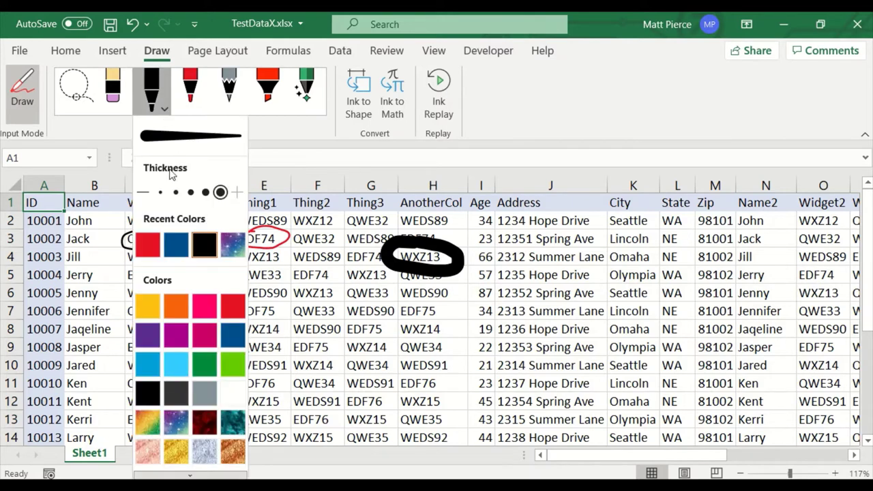
left_click(145, 193)
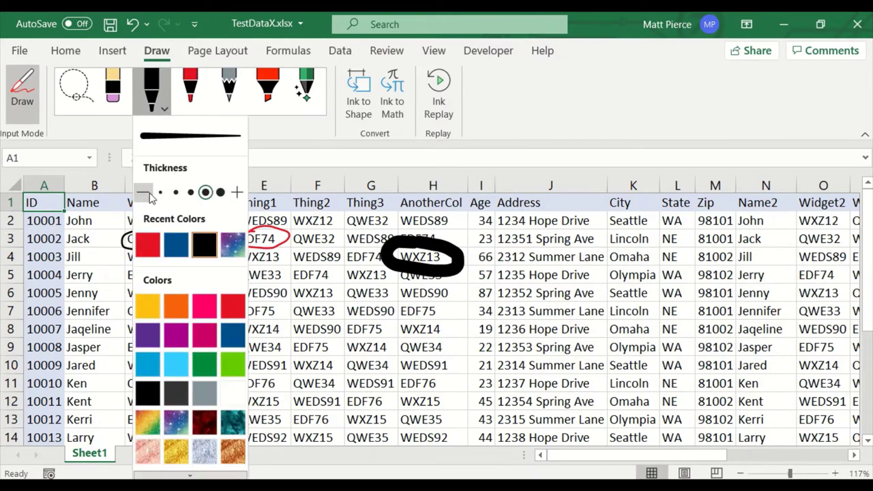
left_click(149, 195)
left_click(149, 194)
left_click(149, 194)
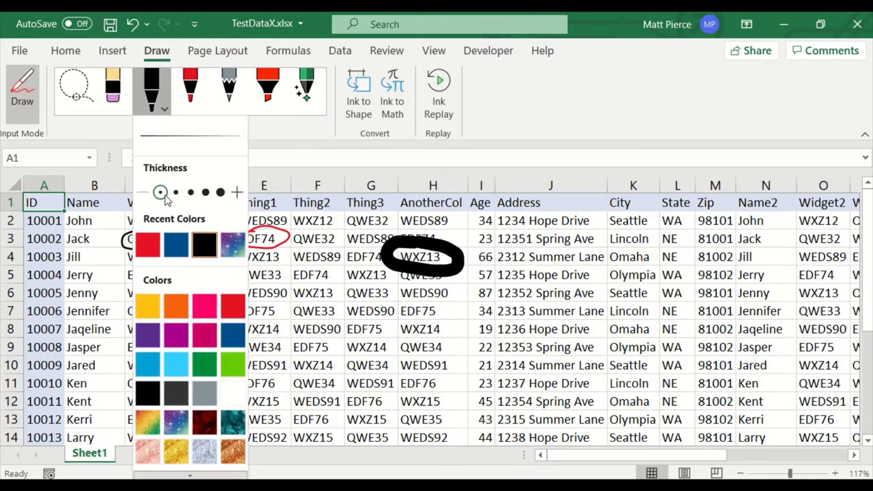
left_click(563, 237)
mouse_move(535, 231)
left_mouse_down()
mouse_move(508, 254)
mouse_move(610, 258)
mouse_move(508, 233)
left_mouse_up()
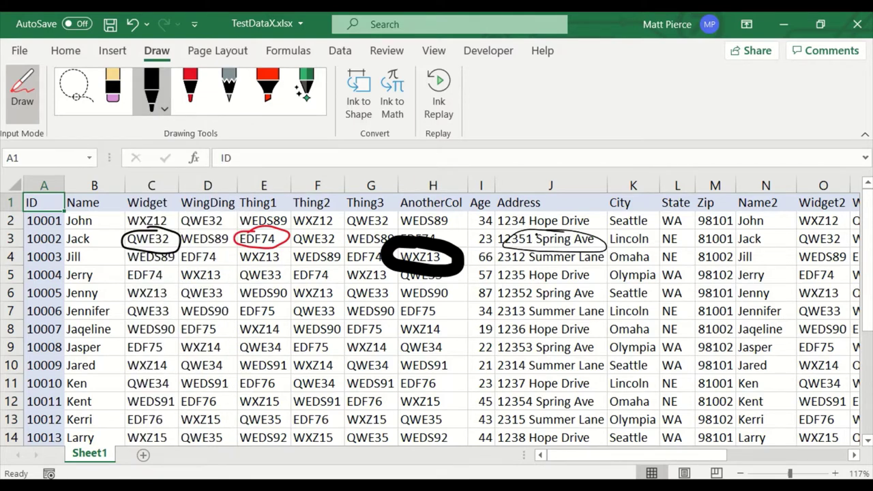
left_click(166, 108)
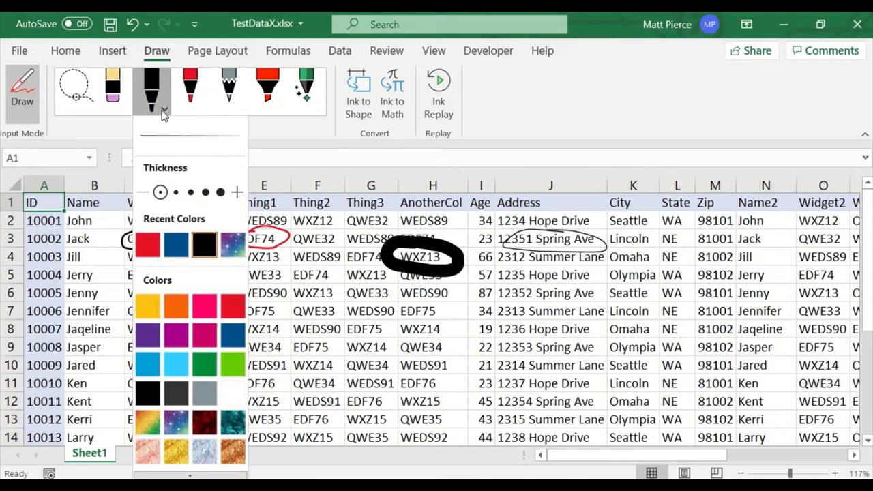
left_click(171, 314)
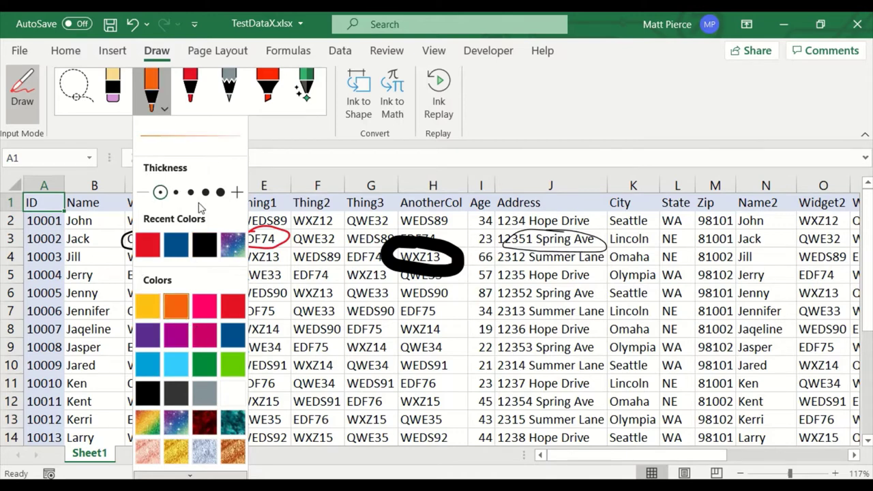
left_click(205, 193)
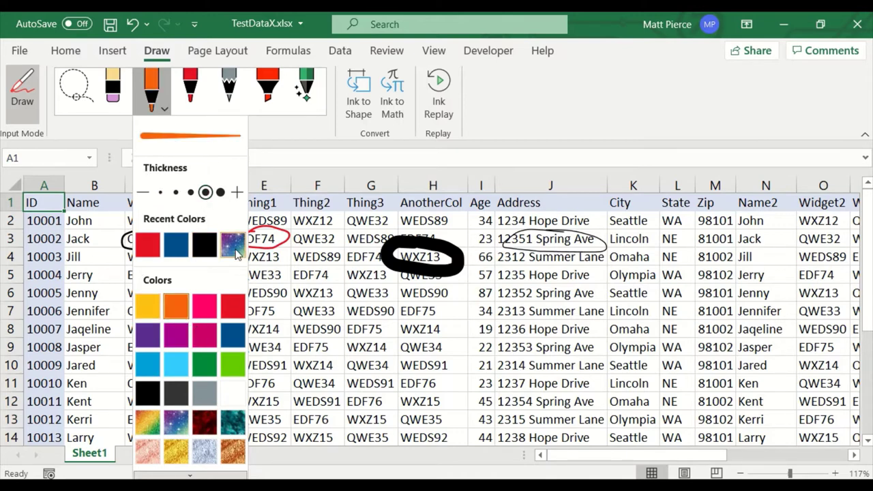
mouse_move(568, 298)
left_mouse_down()
mouse_move(555, 297)
mouse_move(528, 331)
mouse_move(573, 301)
mouse_move(556, 303)
left_mouse_up()
Draw a thickest galaxy-textured loop over F–H rows 8–13, then thin the pen back down.
left_click(166, 112)
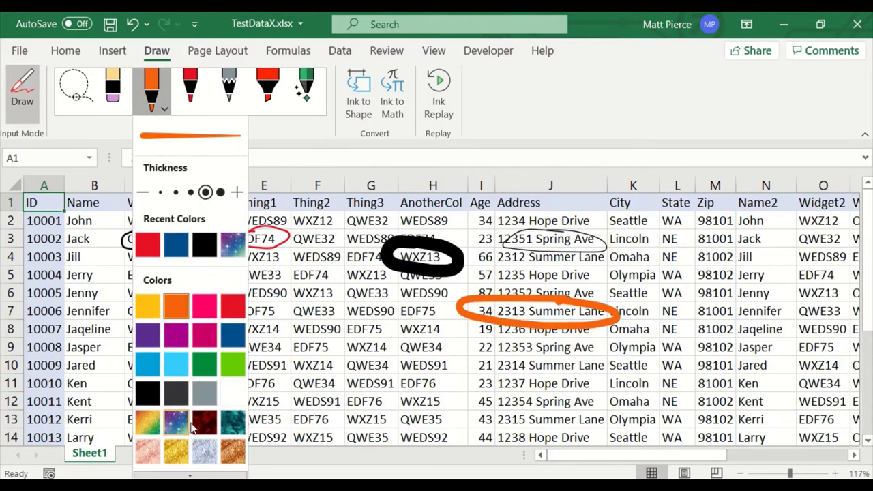
left_click(176, 424)
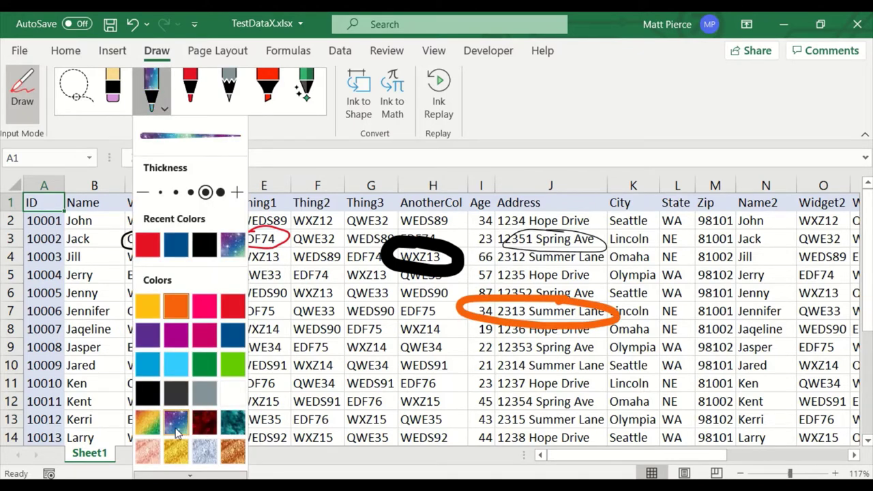
left_click(220, 192)
mouse_move(351, 332)
left_mouse_down()
mouse_move(347, 409)
mouse_move(440, 344)
mouse_move(317, 324)
mouse_move(308, 362)
left_mouse_up()
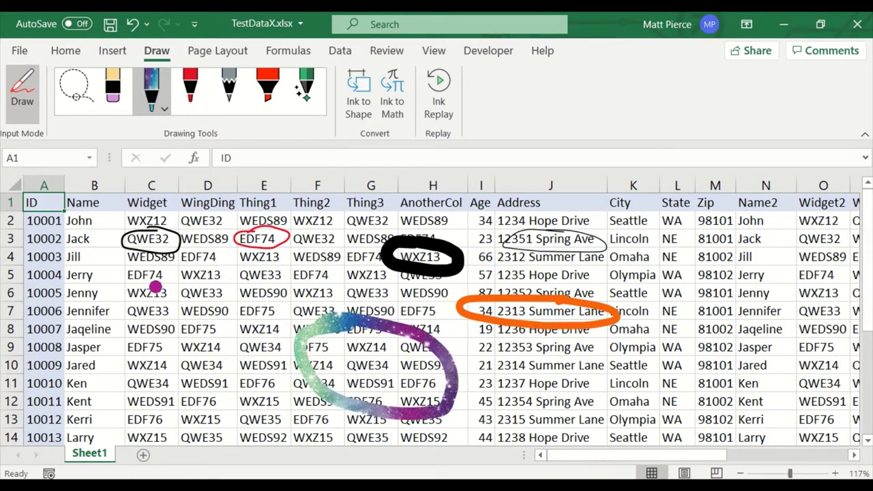
left_click(163, 109)
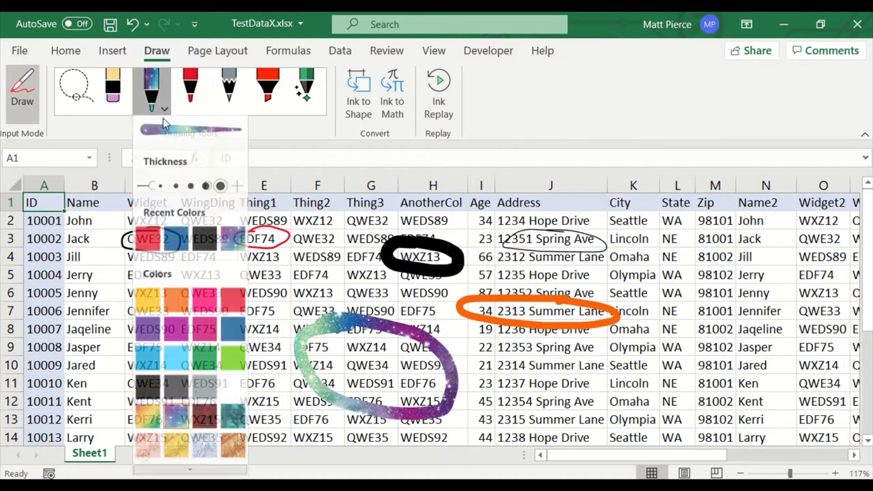
left_click(175, 191)
Circle the 81001 and 98102 zip cells with a thin gray pencil.
left_click(204, 245)
left_click(232, 105)
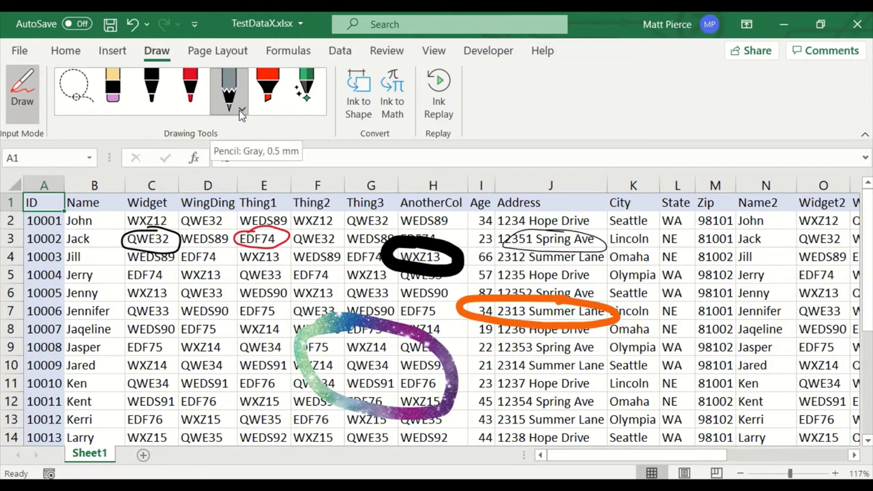
left_click(241, 111)
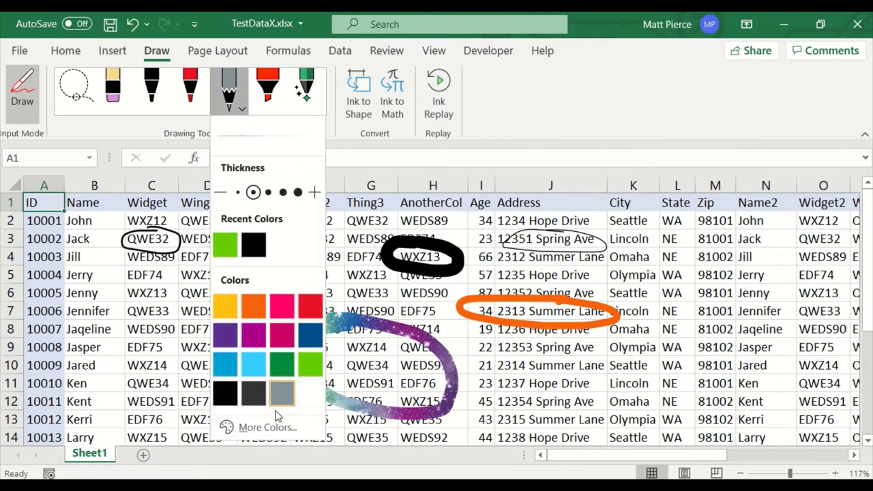
left_click(282, 394)
left_click(268, 192)
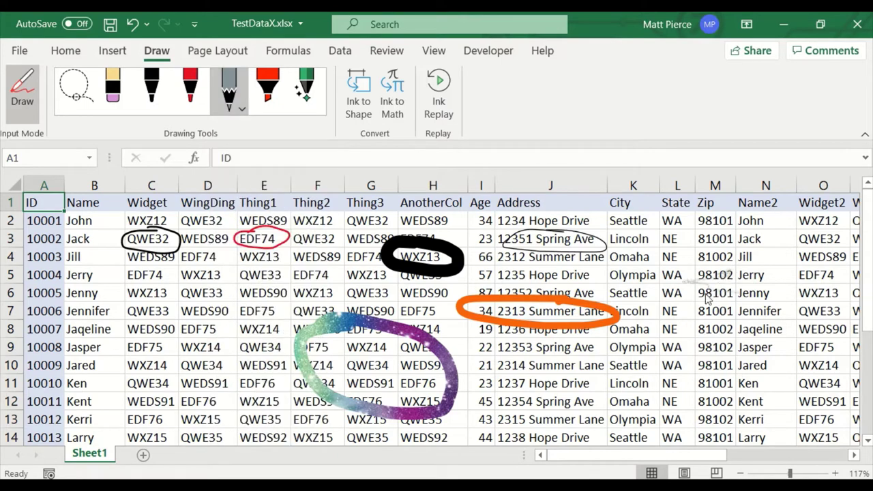
mouse_move(723, 227)
left_mouse_down()
mouse_move(751, 254)
mouse_move(717, 231)
left_mouse_up()
left_click(241, 110)
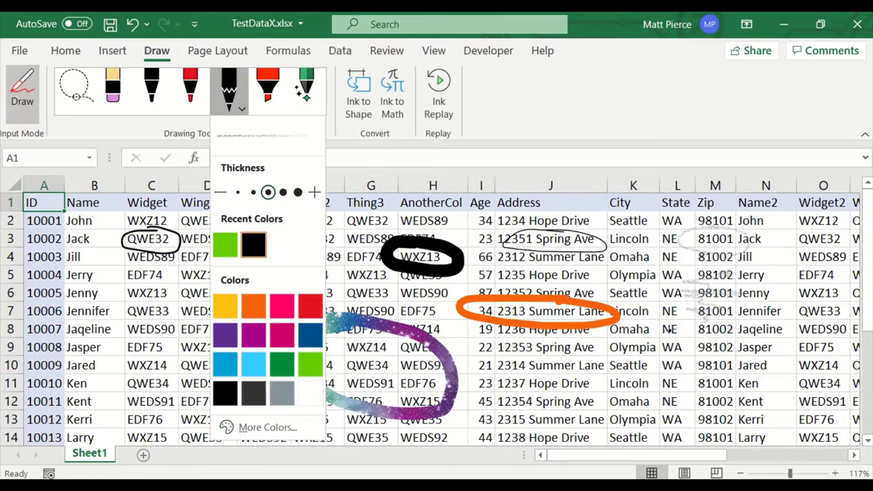
mouse_move(727, 334)
left_mouse_down()
mouse_move(690, 341)
mouse_move(689, 365)
mouse_move(746, 361)
mouse_move(723, 338)
left_mouse_up()
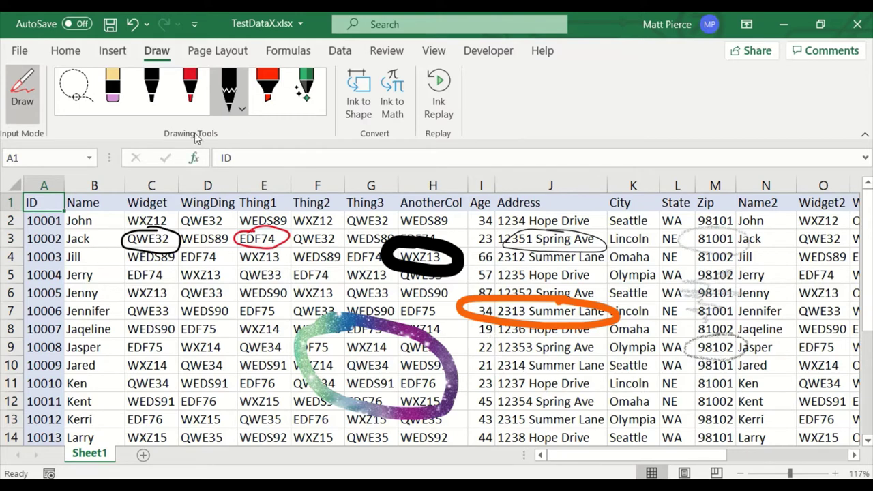
Add a new blank Sheet2 and select all of its cells.
left_click(235, 111)
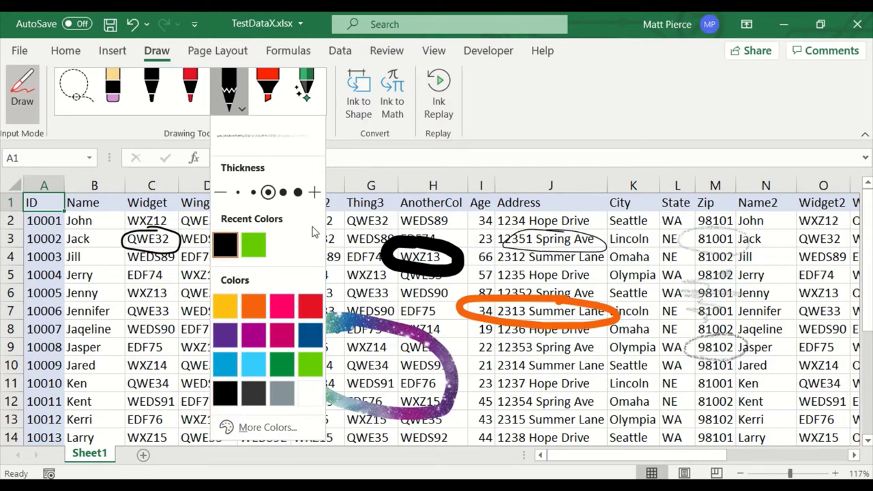
left_click(230, 103)
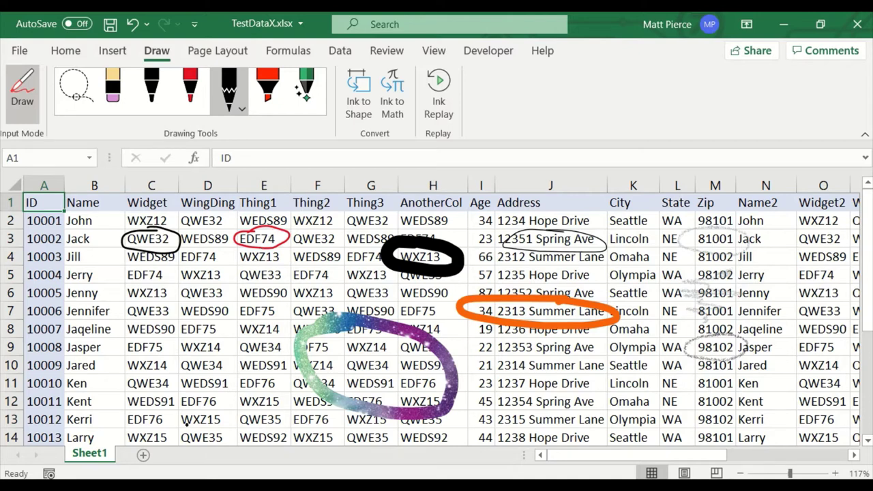
left_click(144, 456)
left_click(13, 186)
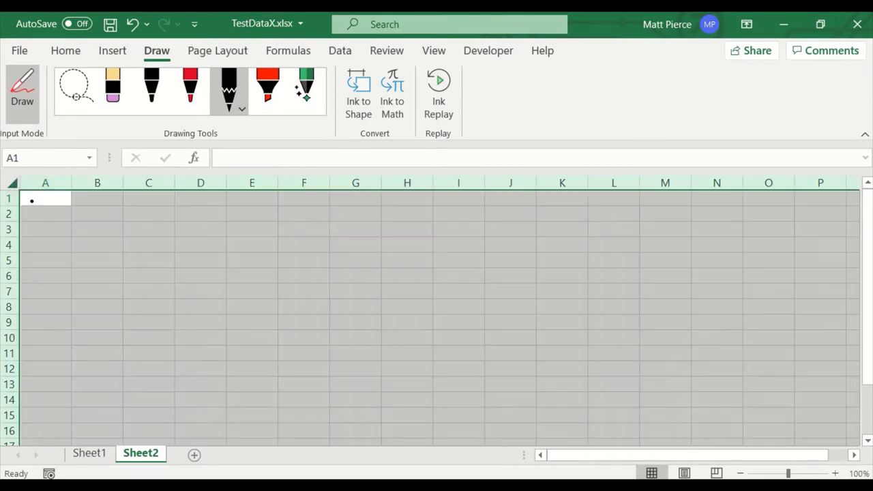
left_click(65, 51)
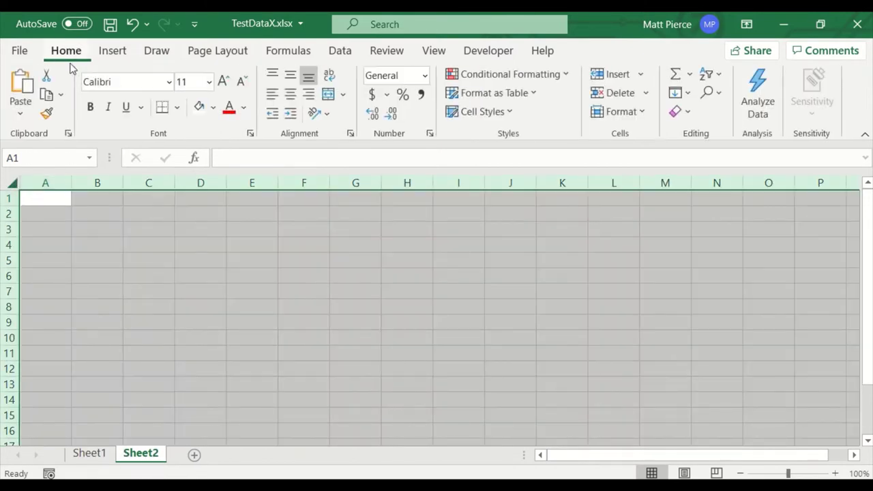
Fill all of Sheet2 white to hide its gridlines.
left_click(200, 107)
left_click(160, 274)
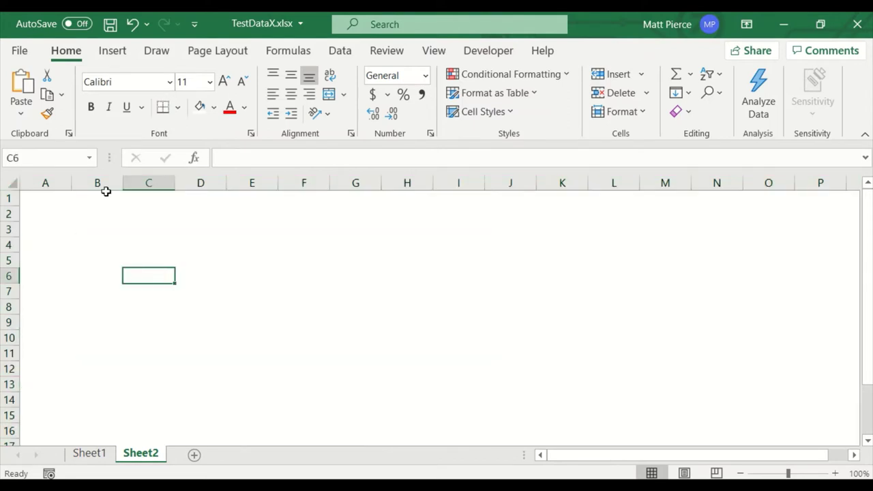
left_click(156, 50)
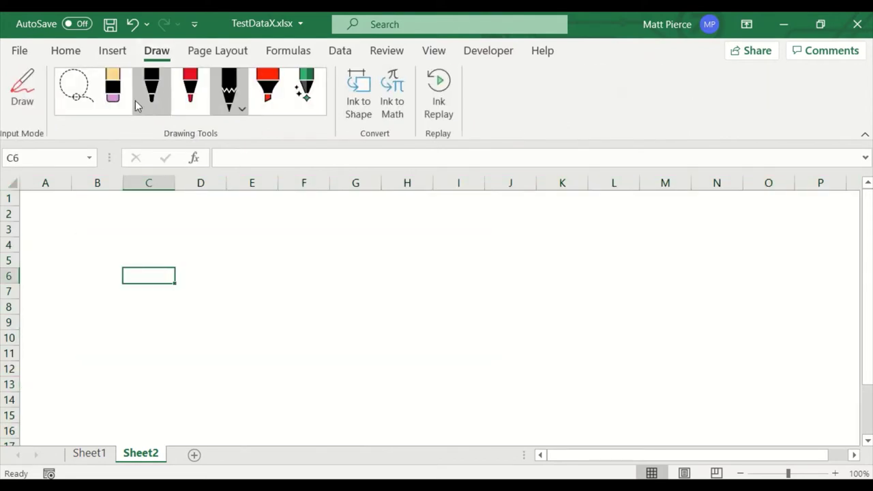
Sketch a triangle and an ellipse in black pen, joined by a curved line.
left_click(149, 95)
mouse_move(303, 252)
left_mouse_down()
mouse_move(271, 315)
mouse_move(347, 289)
mouse_move(304, 244)
left_mouse_up()
mouse_move(495, 253)
left_mouse_down()
mouse_move(470, 334)
mouse_move(481, 258)
left_mouse_up()
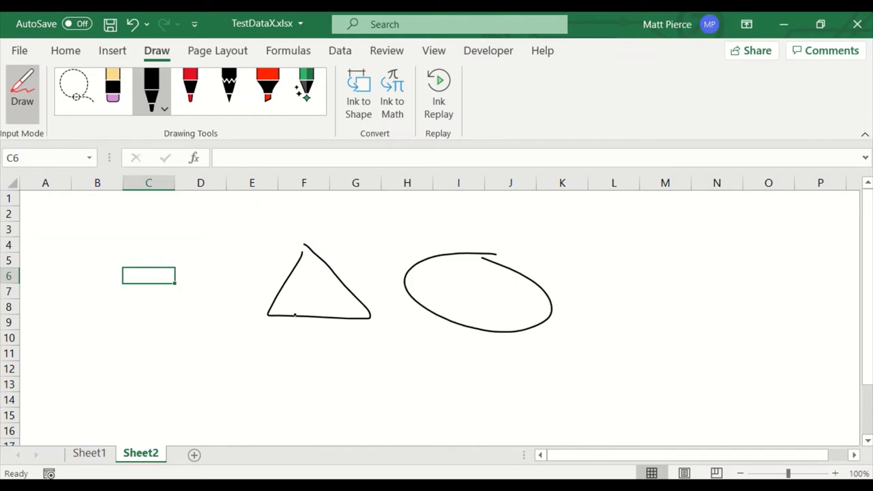
mouse_move(295, 315)
left_mouse_down()
mouse_move(464, 357)
mouse_move(482, 323)
left_mouse_up()
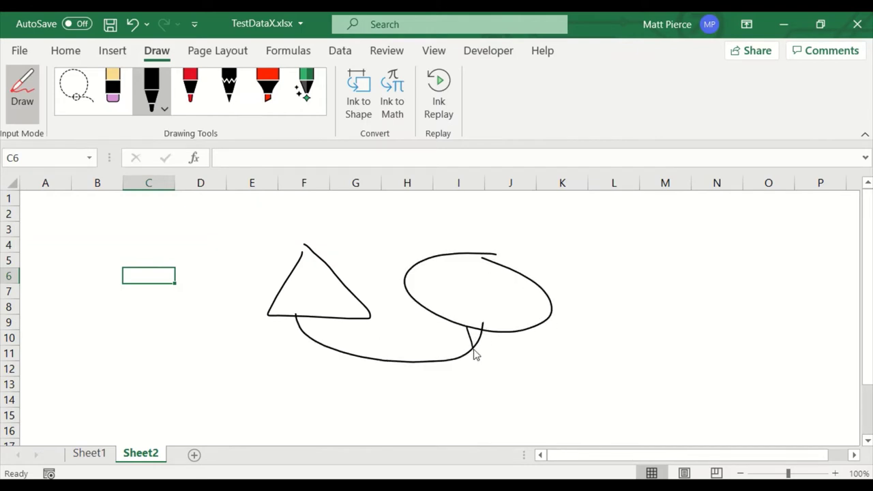
left_click_drag(475, 354, 505, 334)
Back on Sheet1, set the yellow highlighter one step below 4 mm and mark City cells in rows 5–6.
left_click(96, 456)
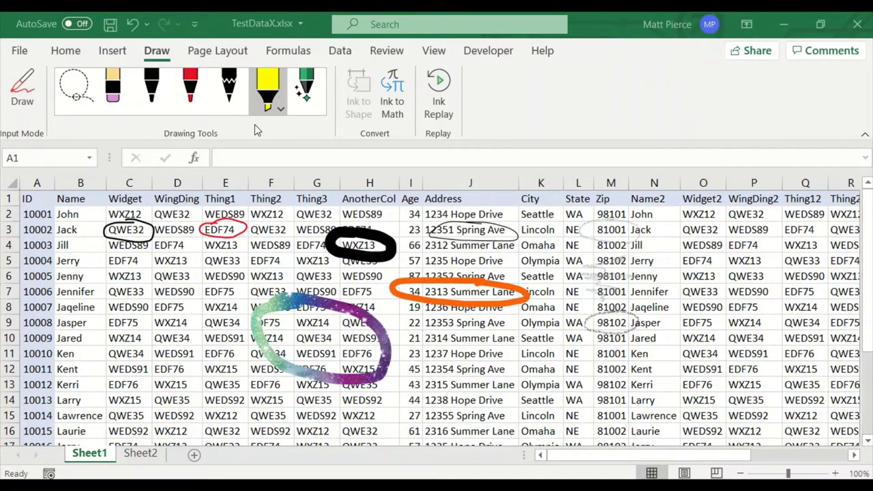
left_click(27, 103)
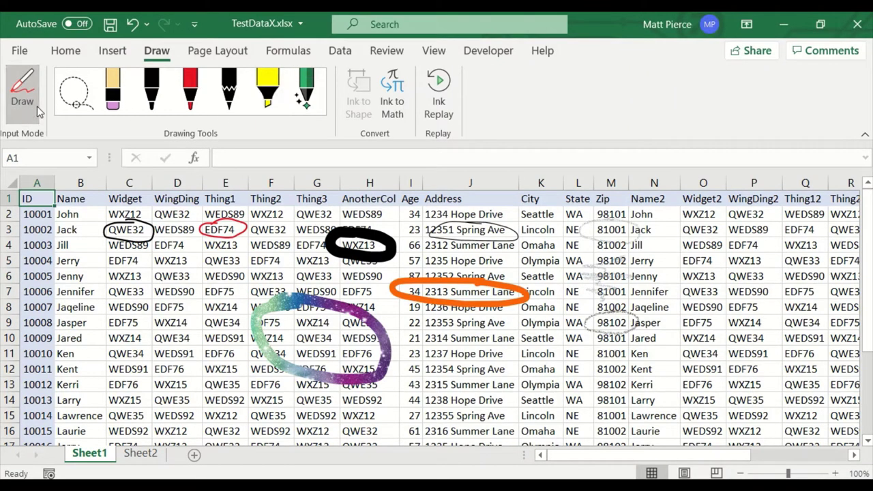
left_click(280, 109)
left_click(280, 113)
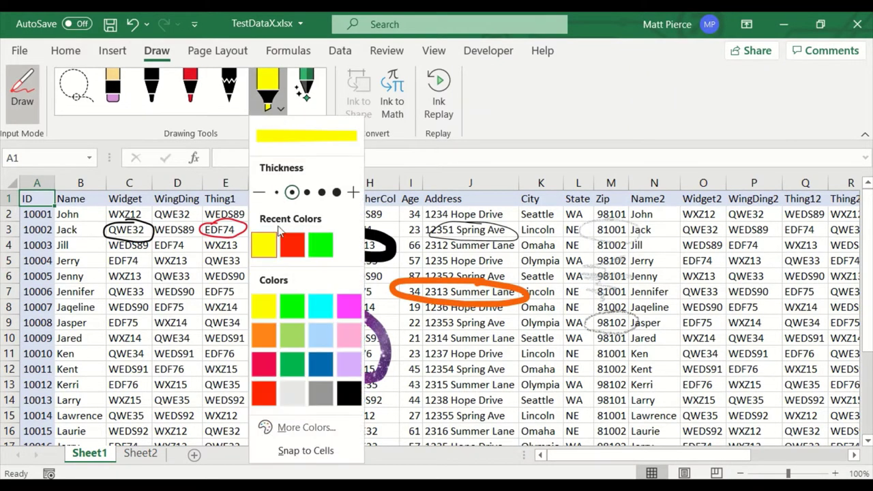
left_click(337, 193)
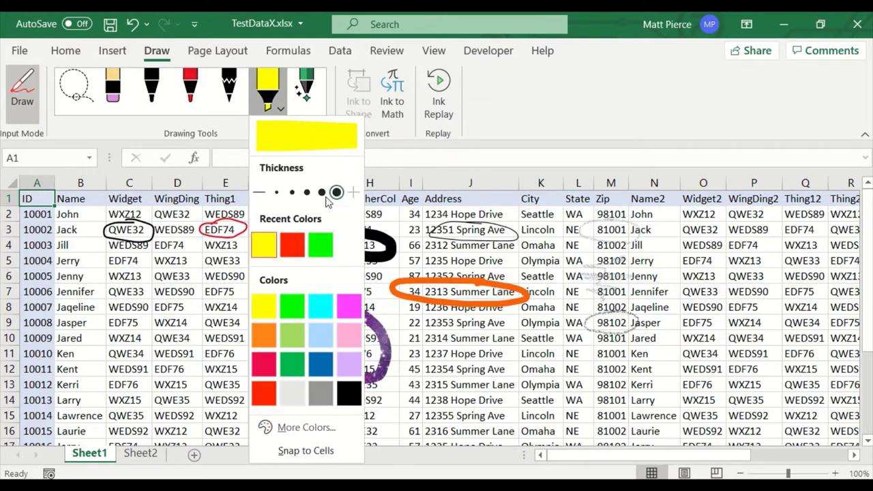
left_click(325, 194)
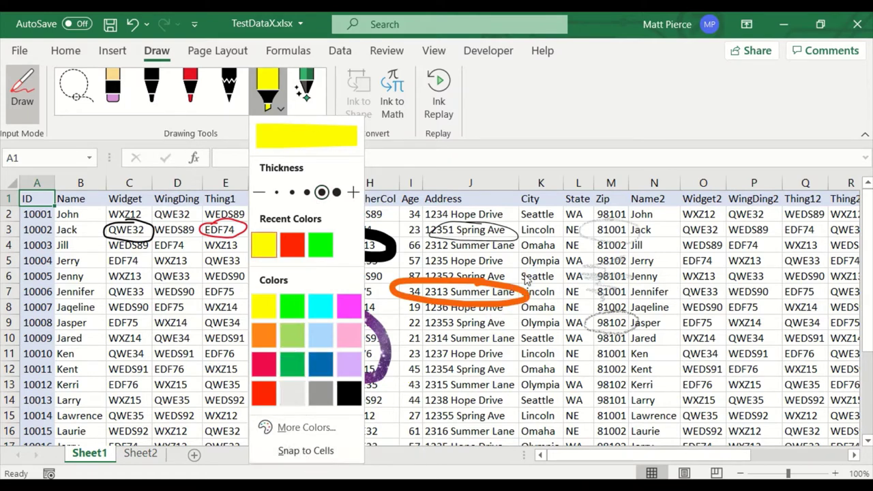
left_click_drag(525, 255, 526, 279)
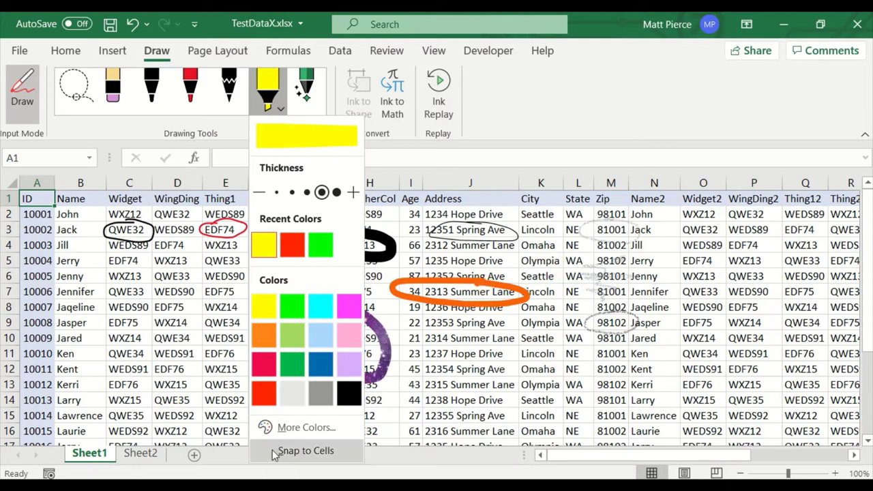
Switch the highlighter to green and highlight the Widget cells in rows 6–7.
left_click(306, 192)
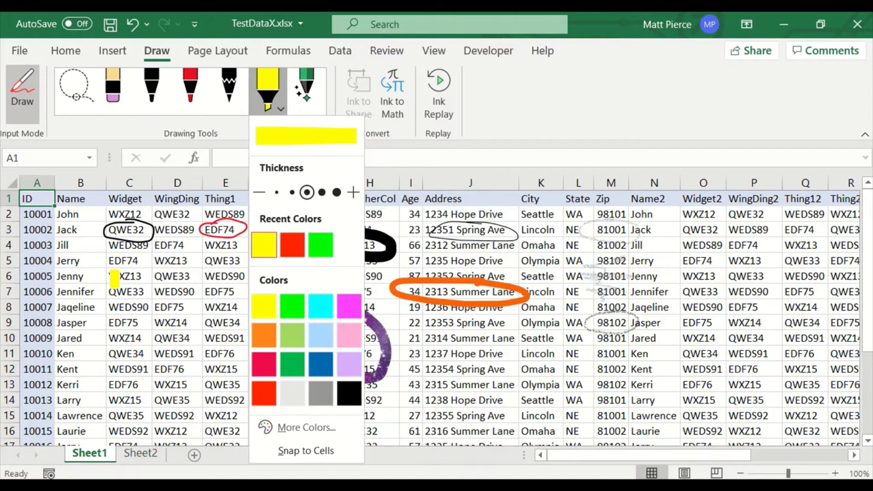
left_click(321, 244)
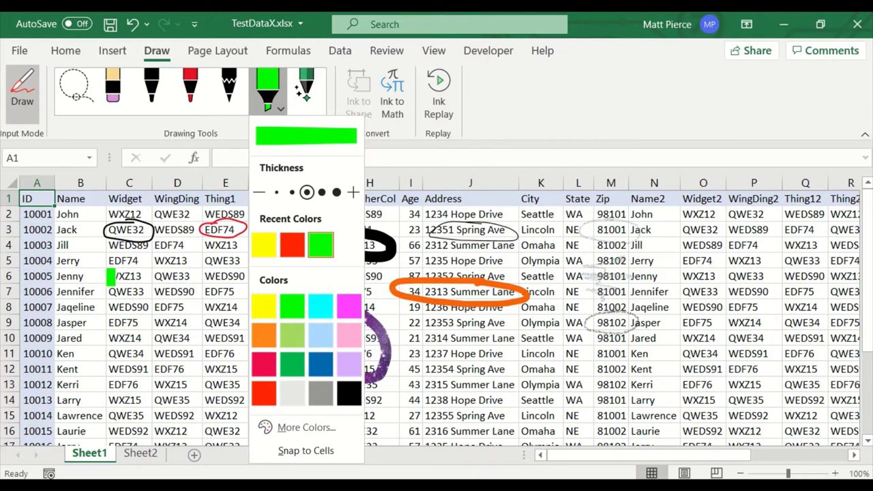
mouse_move(109, 276)
left_mouse_down()
mouse_move(158, 278)
mouse_move(148, 293)
mouse_move(113, 304)
mouse_move(167, 304)
left_mouse_up()
At maximum thickness, highlight the Widget2/WingDing2 cells from row 5 to row 10.
left_click(280, 111)
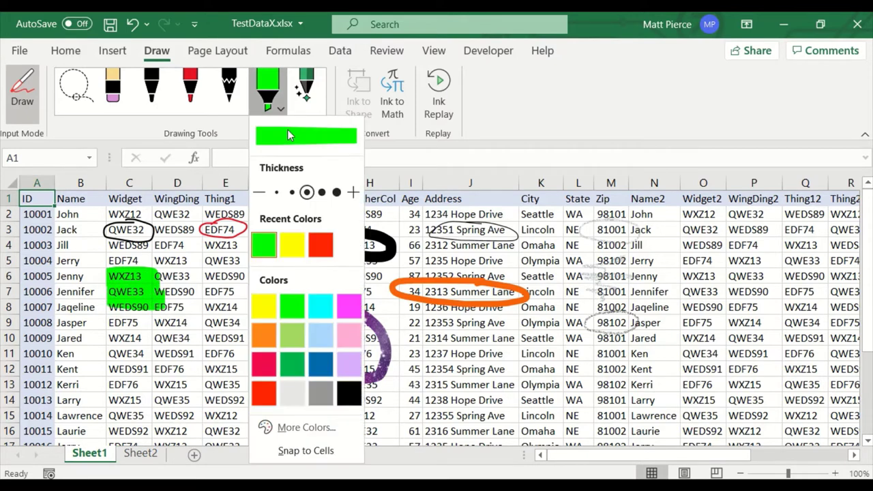
left_click(336, 193)
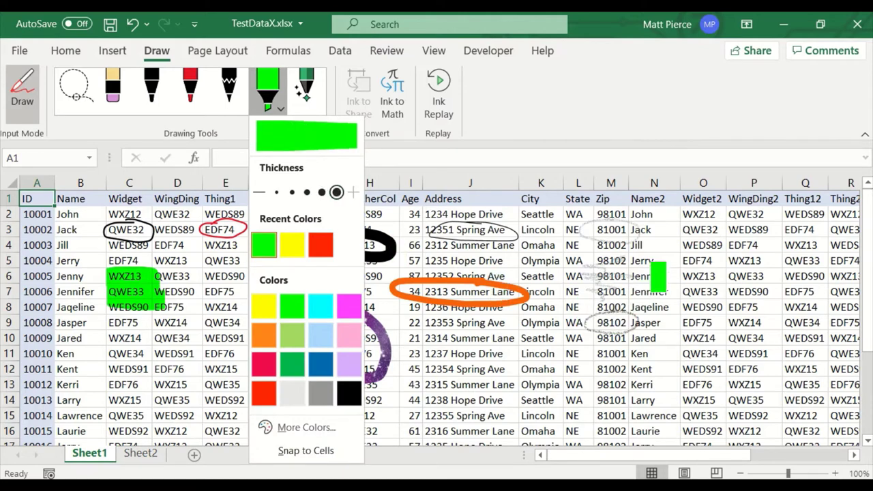
left_click(688, 273)
mouse_move(687, 274)
left_mouse_down()
mouse_move(772, 276)
mouse_move(767, 304)
mouse_move(682, 301)
mouse_move(709, 327)
mouse_move(785, 310)
mouse_move(727, 336)
mouse_move(682, 341)
left_mouse_up()
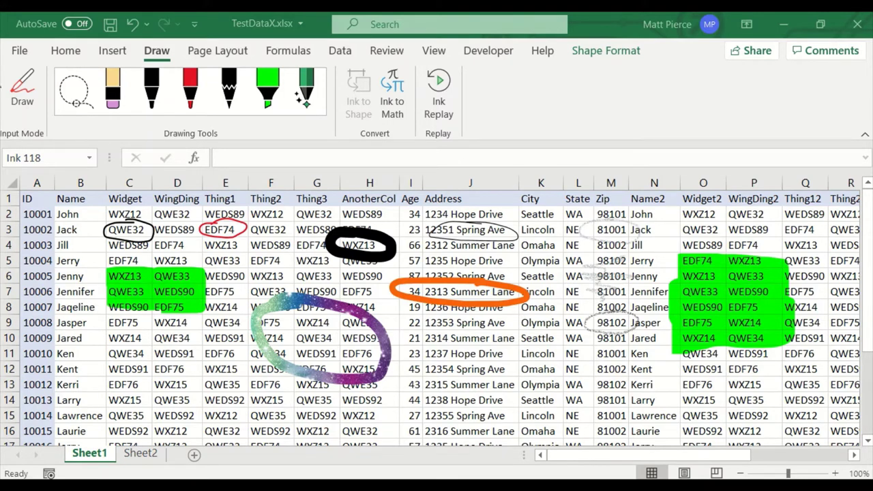
Delete the orange ellipse around row 7.
left_click(65, 54)
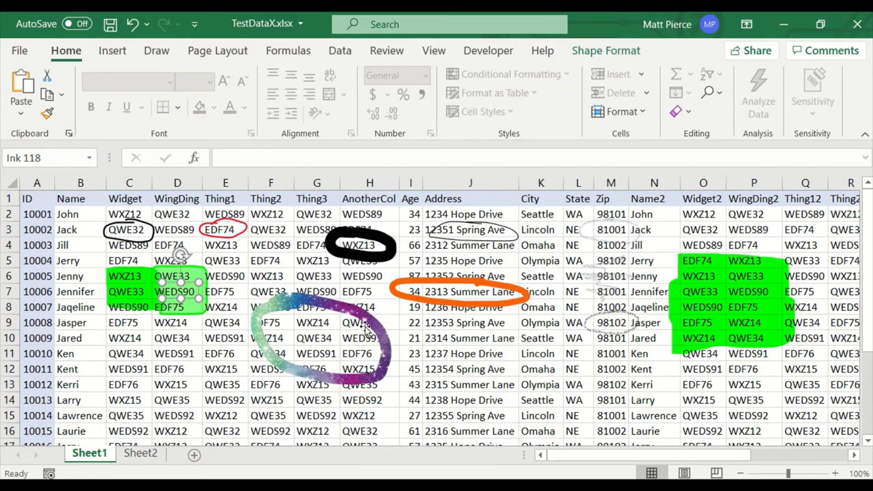
left_click(424, 299)
key("Delete")
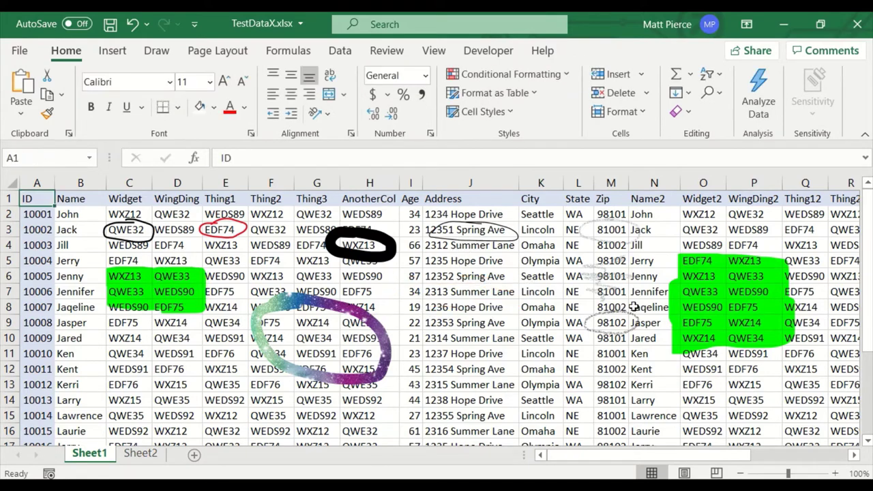
Delete the gray pencil loop around 98102 and the dotted marks in the Zip column.
left_click(614, 315)
key("Delete")
left_click(611, 299)
key("Delete")
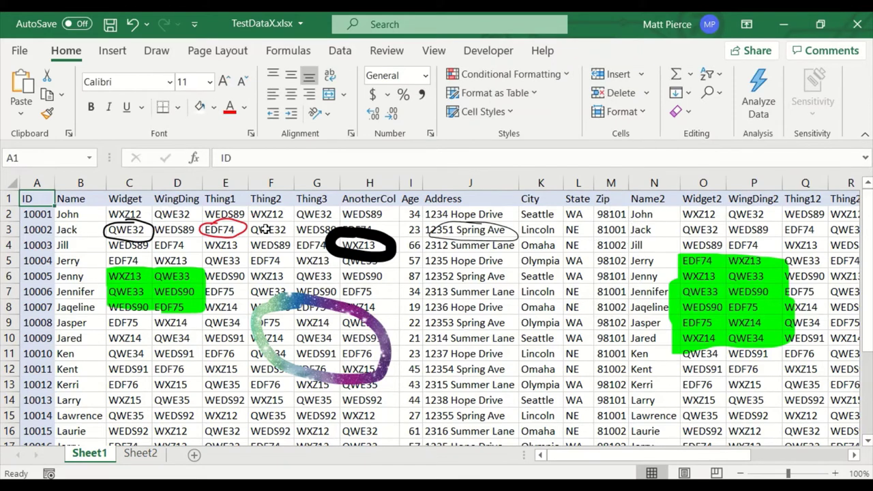
Lasso-select the three ink drawings around column H and below, and delete them.
left_click(157, 51)
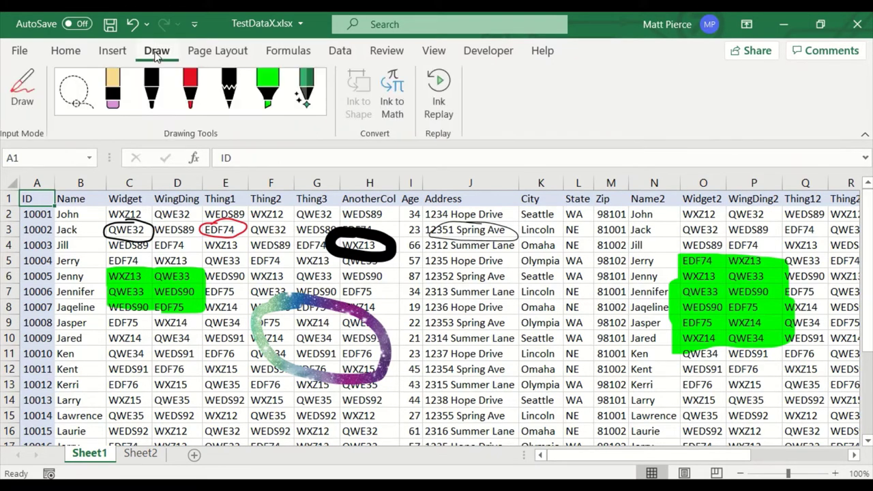
left_click(77, 104)
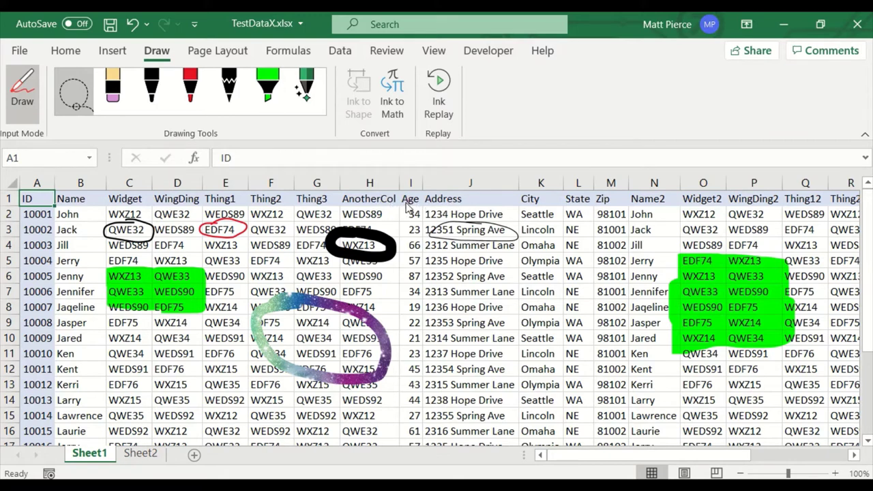
mouse_move(407, 208)
left_mouse_down()
mouse_move(315, 225)
mouse_move(295, 252)
left_mouse_up()
mouse_move(227, 327)
left_mouse_down()
mouse_move(226, 369)
mouse_move(265, 390)
mouse_move(317, 406)
mouse_move(379, 403)
left_mouse_up()
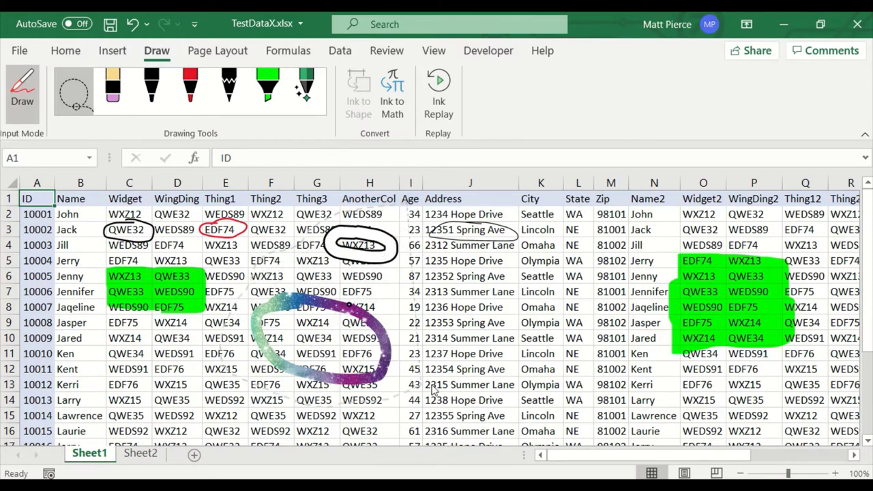
mouse_move(508, 382)
left_mouse_down()
mouse_move(564, 296)
mouse_move(484, 197)
mouse_move(417, 198)
mouse_move(400, 213)
left_mouse_up()
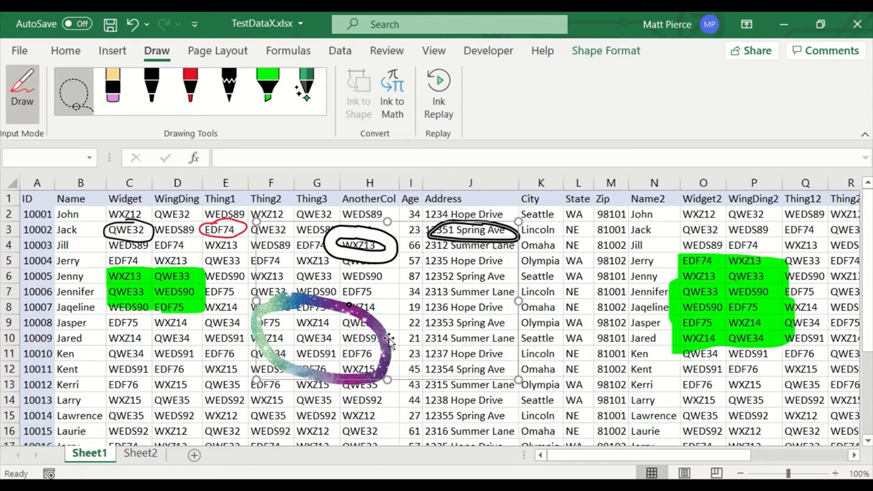
key("Delete")
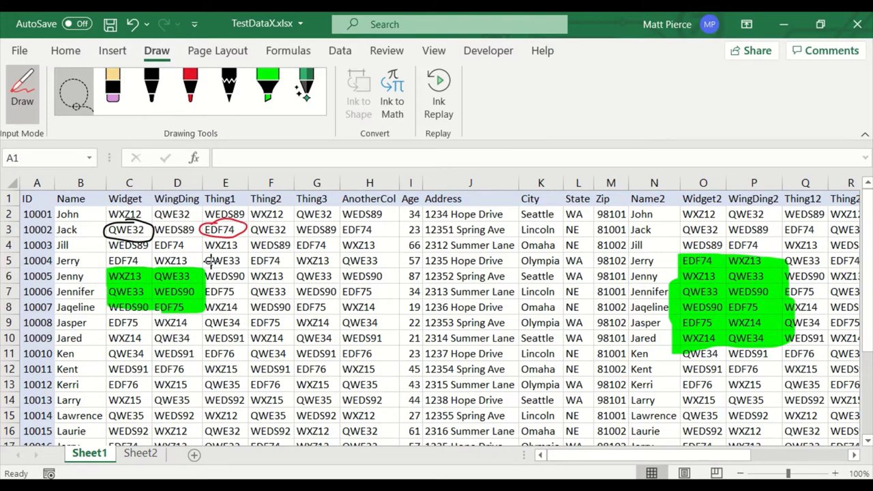
Lasso-select the remaining ink marks on columns C to E and delete them.
mouse_move(268, 215)
left_mouse_down()
mouse_move(152, 205)
mouse_move(74, 236)
mouse_move(106, 329)
mouse_move(220, 341)
mouse_move(267, 328)
mouse_move(293, 276)
mouse_move(275, 221)
left_mouse_up()
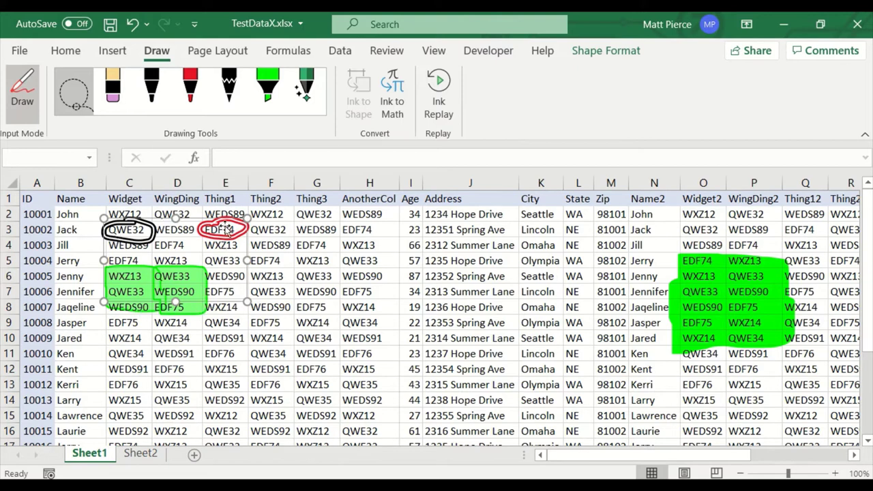
mouse_move(179, 286)
left_mouse_down()
mouse_move(332, 302)
mouse_move(149, 290)
left_mouse_up()
key("Delete")
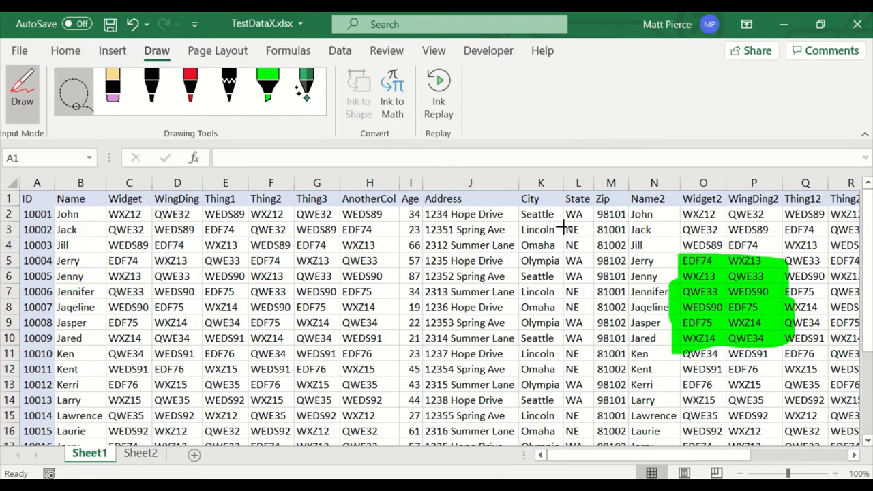
Set the Line Color of the O5:P10 Widget2/WingDing2 highlight to blue through Format Ink.
mouse_move(809, 247)
left_mouse_down()
mouse_move(718, 234)
mouse_move(641, 326)
mouse_move(826, 370)
mouse_move(806, 247)
left_mouse_up()
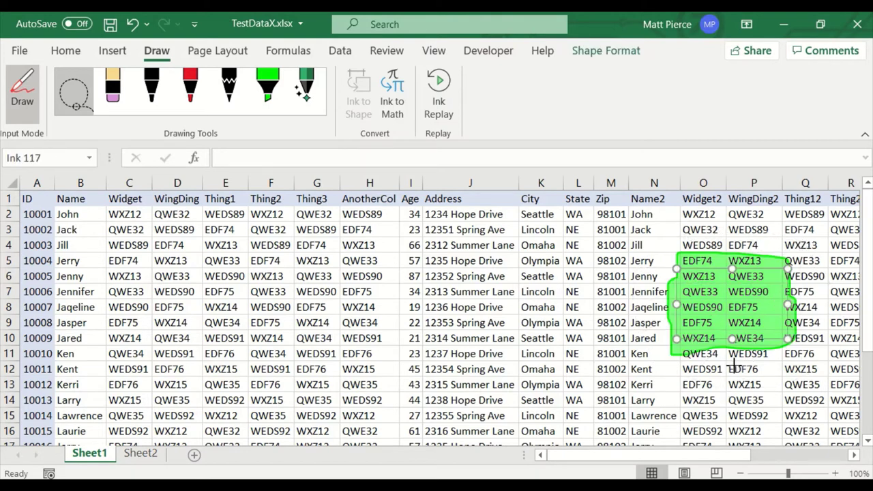
right_click(703, 293)
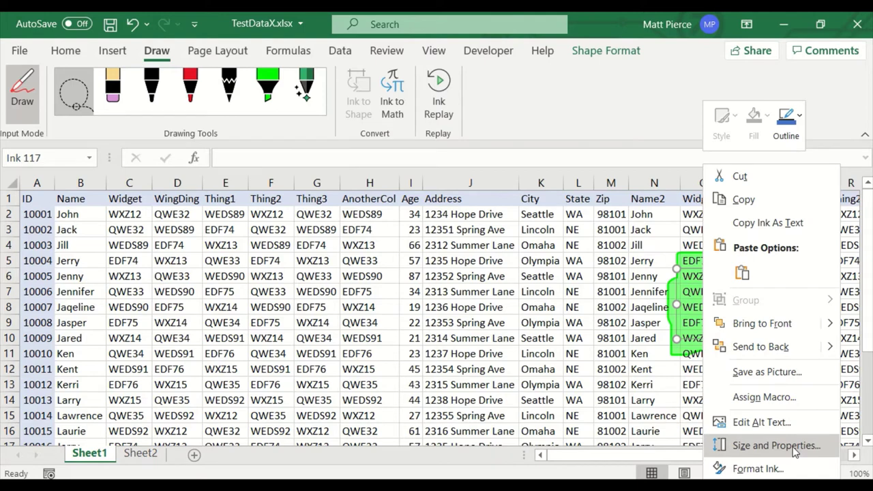
left_click(757, 468)
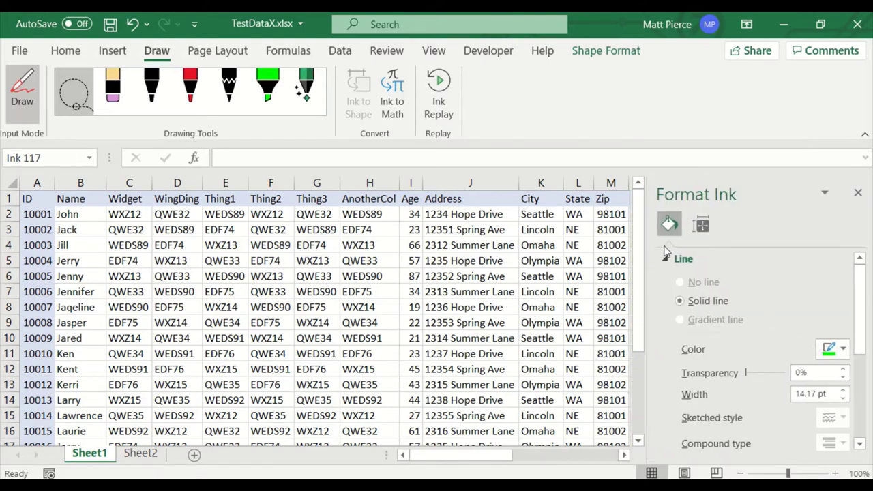
left_click(840, 353)
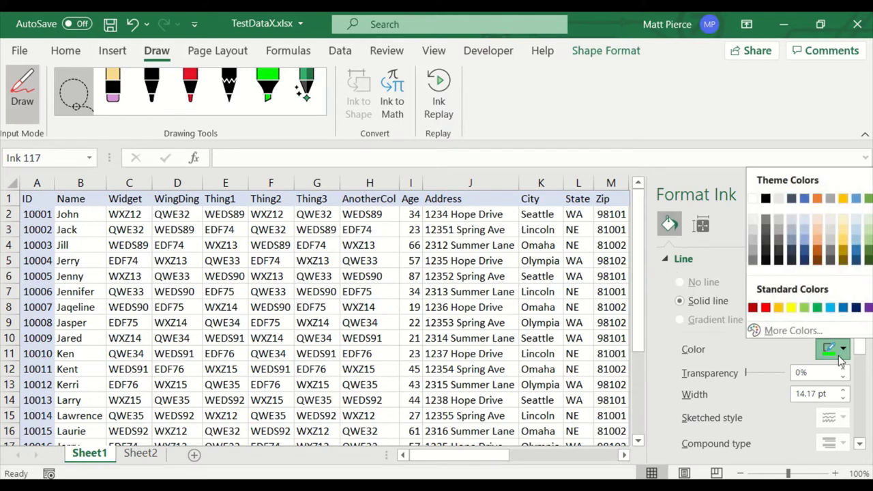
left_click(831, 308)
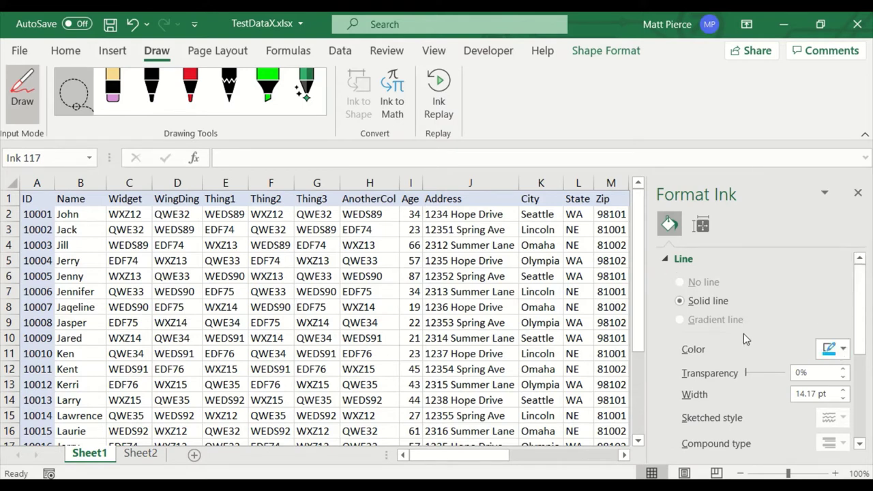
left_click(858, 193)
Switch the highlighter to red and highlight the Address and City cells J4:K9.
left_click(269, 92)
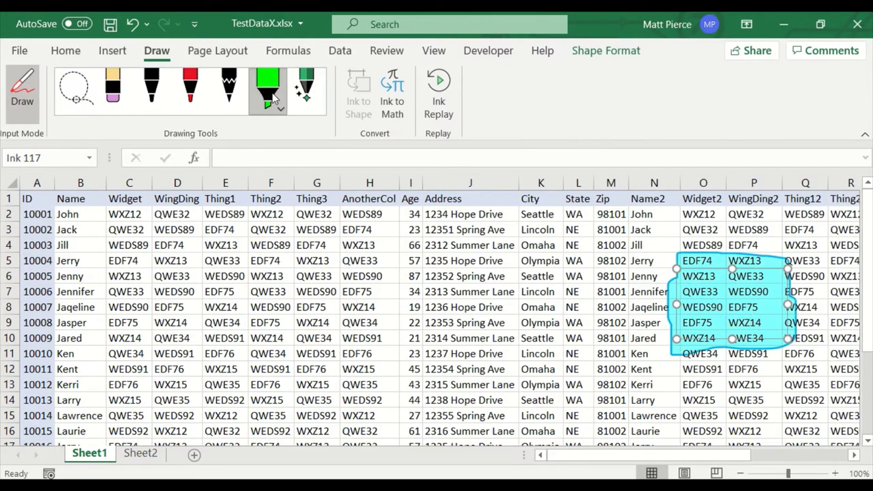
left_click(279, 108)
left_click(318, 240)
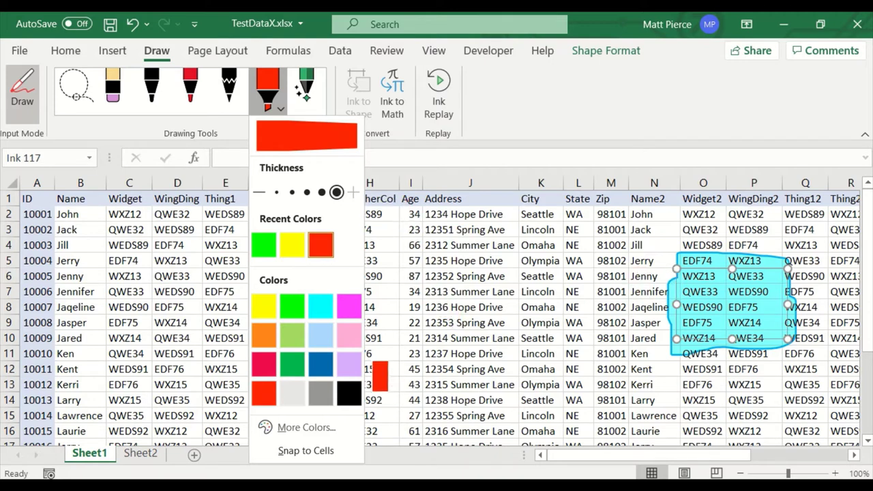
left_click(433, 248)
mouse_move(430, 244)
left_mouse_down()
mouse_move(518, 294)
mouse_move(490, 321)
left_mouse_up()
left_click(279, 105)
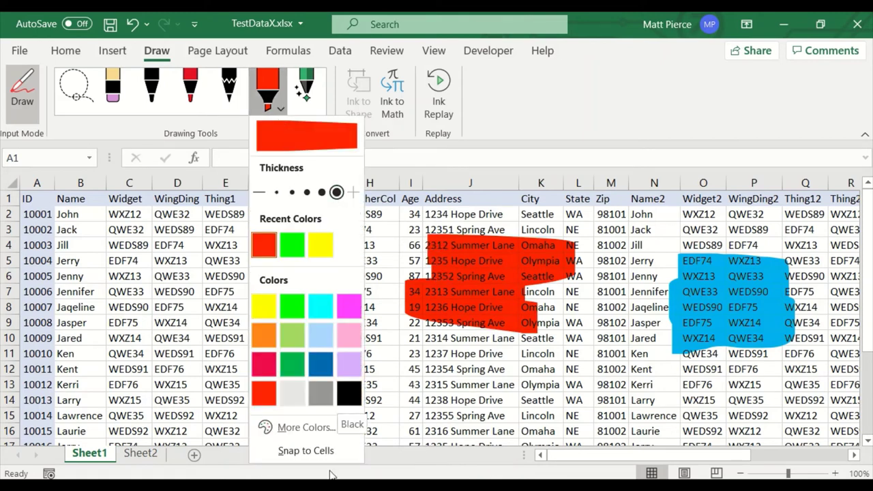
left_click(269, 103)
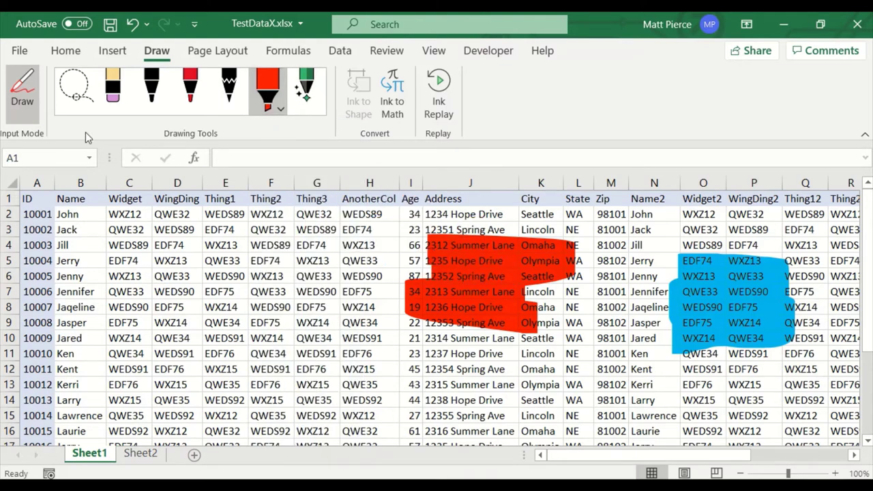
Choose Lasso Select, leave drawing mode, and select the red highlight.
left_click(72, 95)
left_click(21, 101)
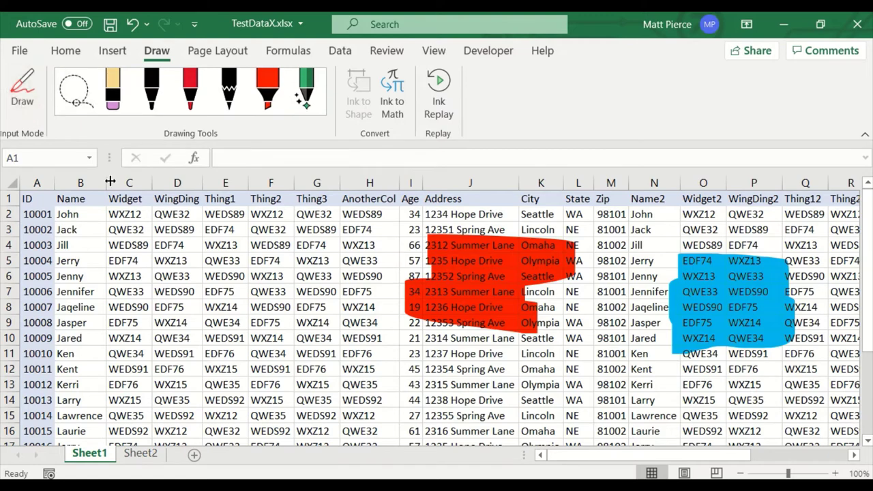
left_click(528, 280)
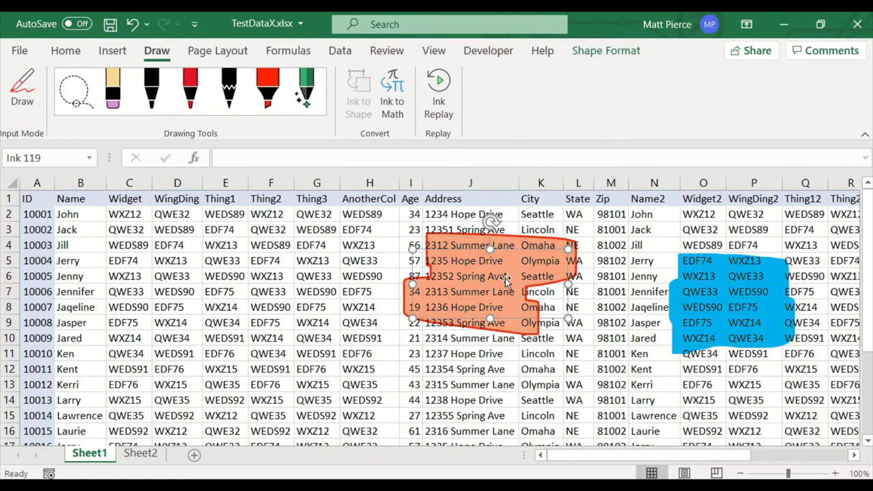
Change the red highlight's line colour to yellow through Format Ink.
right_click(504, 279)
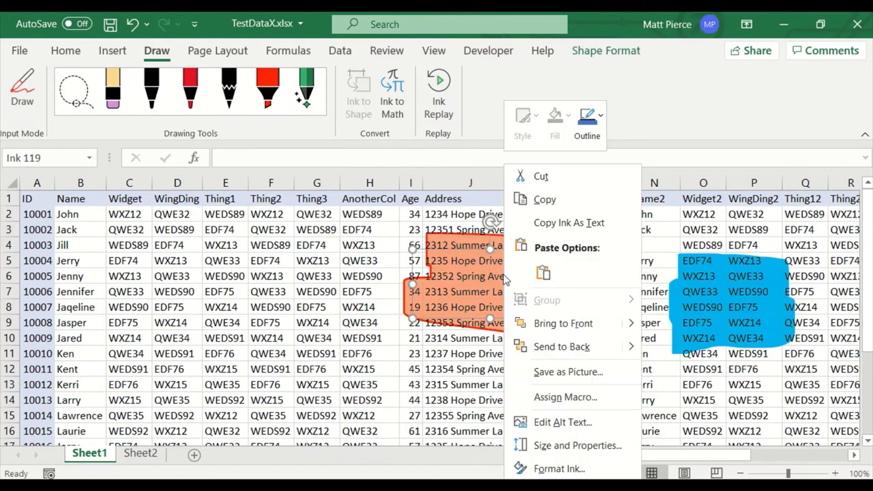
left_click(577, 469)
left_click(843, 349)
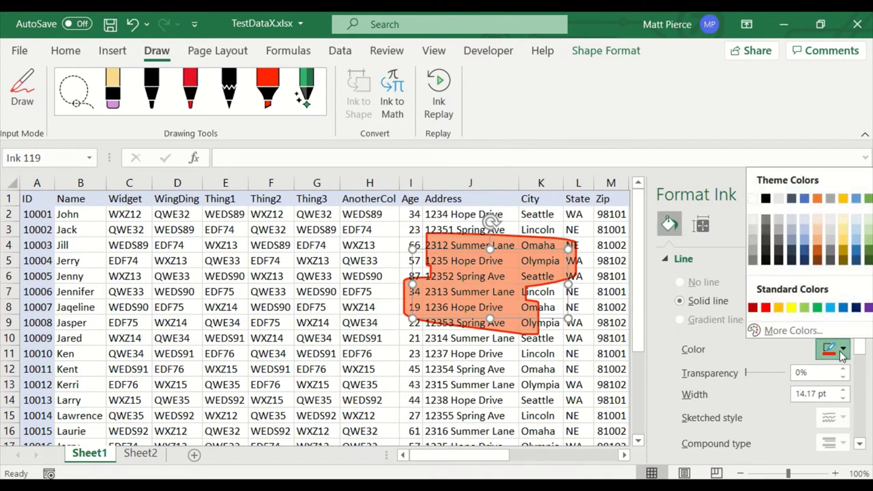
left_click(791, 308)
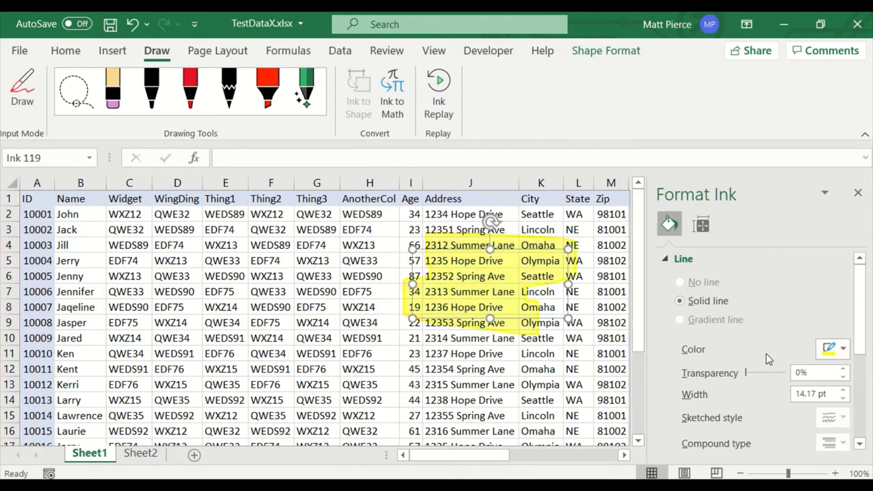
Select the yellow highlight and delete it, leaving no ink on the sheet.
left_click(528, 372)
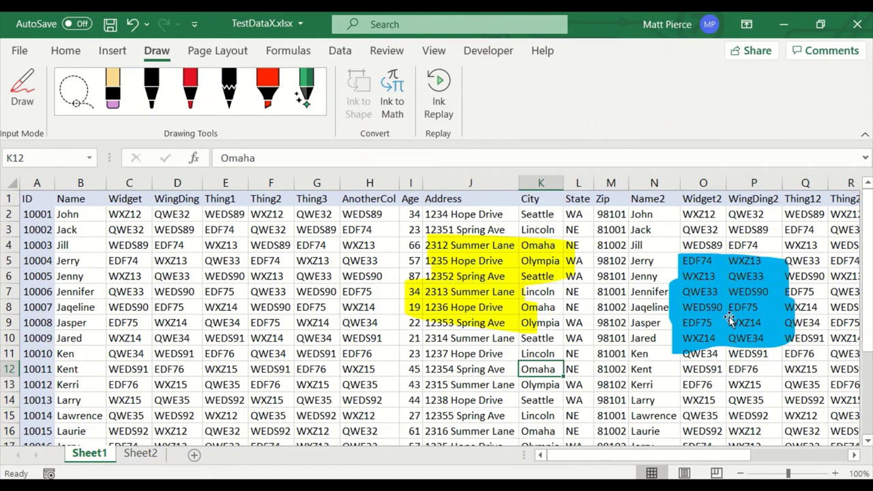
left_click(482, 293)
key("Delete")
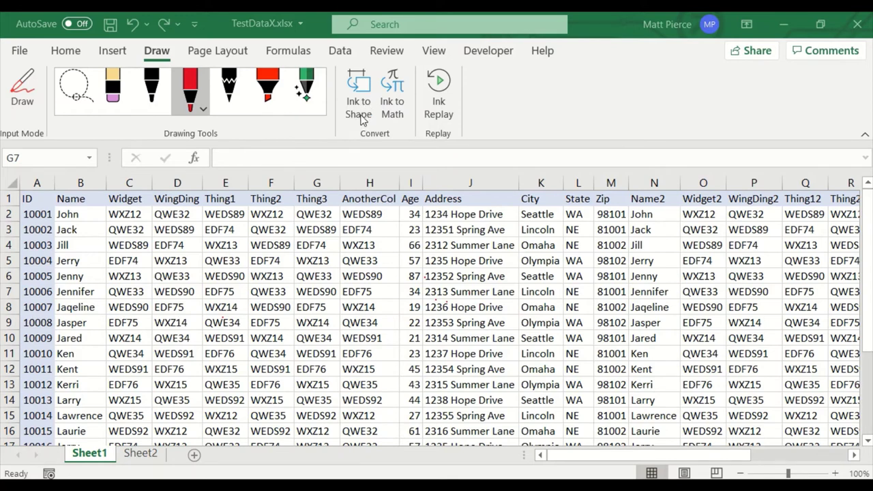
Turn drawing mode back on with the red pen and enable Ink to Shape.
left_click(21, 95)
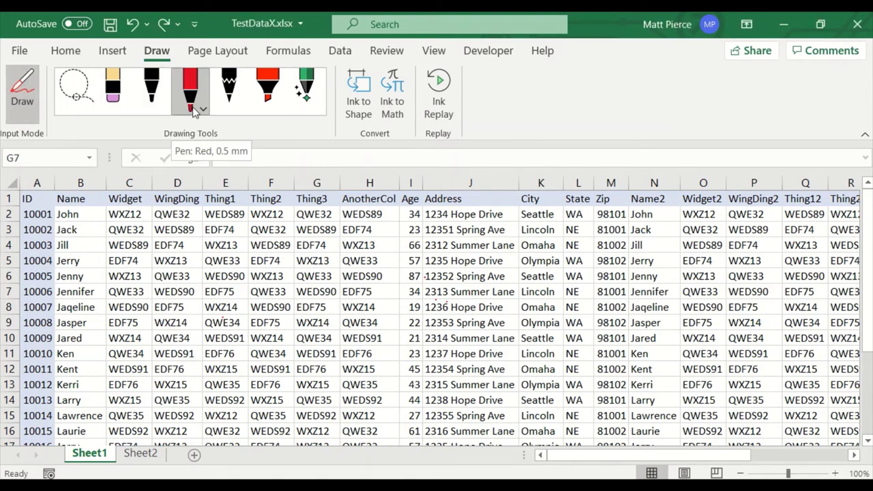
left_click(358, 109)
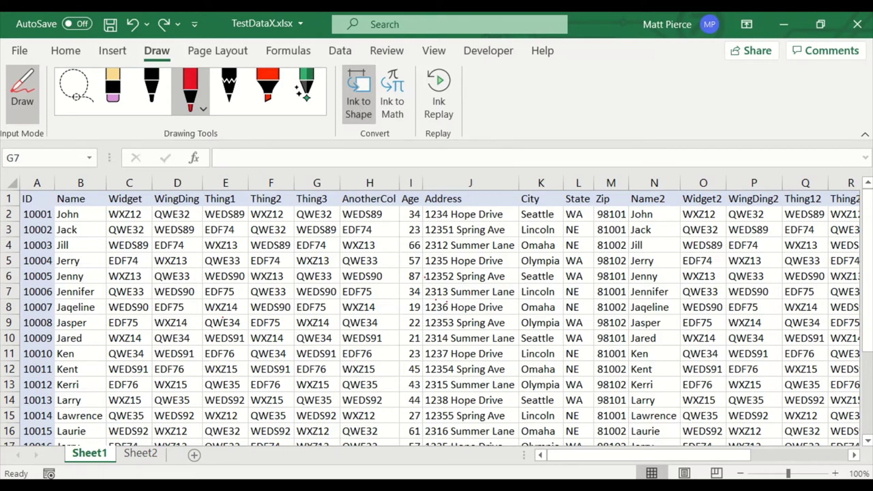
left_click(262, 23)
left_click(566, 108)
Sketch snapped red rectangles around E5:F8 and H5:J7, a triangle, circle, oval around Spring Ave/Omaha, and diamond near B2:D4.
mouse_move(202, 261)
left_mouse_down()
mouse_move(221, 317)
mouse_move(265, 270)
mouse_move(204, 267)
left_mouse_up()
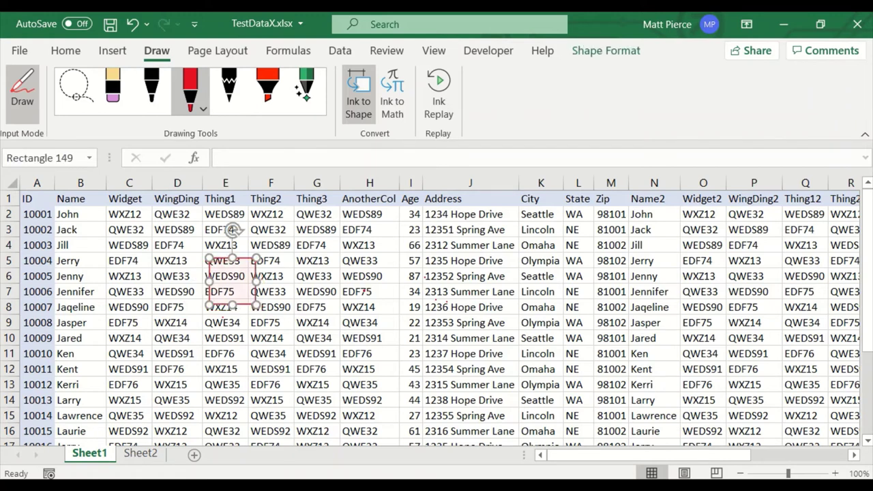
mouse_move(345, 256)
left_mouse_down()
mouse_move(345, 294)
mouse_move(505, 295)
mouse_move(443, 258)
mouse_move(348, 262)
left_mouse_up()
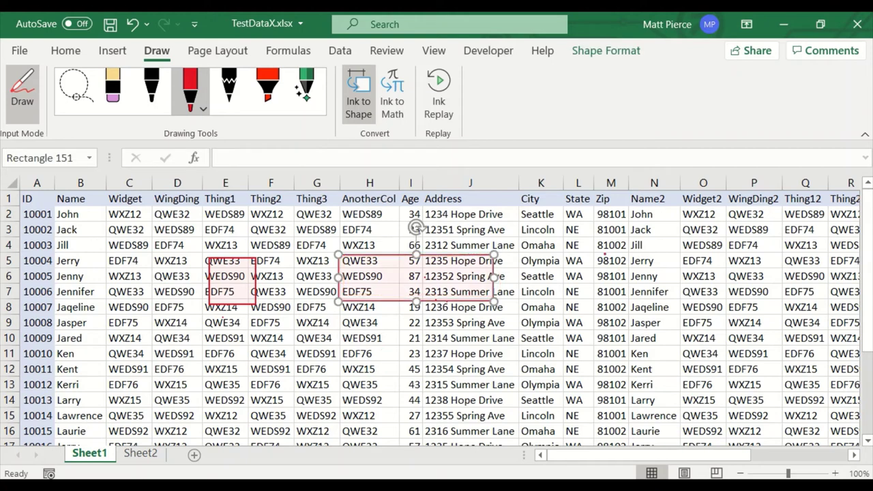
mouse_move(603, 255)
left_mouse_down()
mouse_move(573, 300)
mouse_move(638, 300)
mouse_move(603, 253)
left_mouse_up()
mouse_move(713, 254)
left_mouse_down()
mouse_move(682, 283)
mouse_move(750, 283)
mouse_move(709, 254)
left_mouse_up()
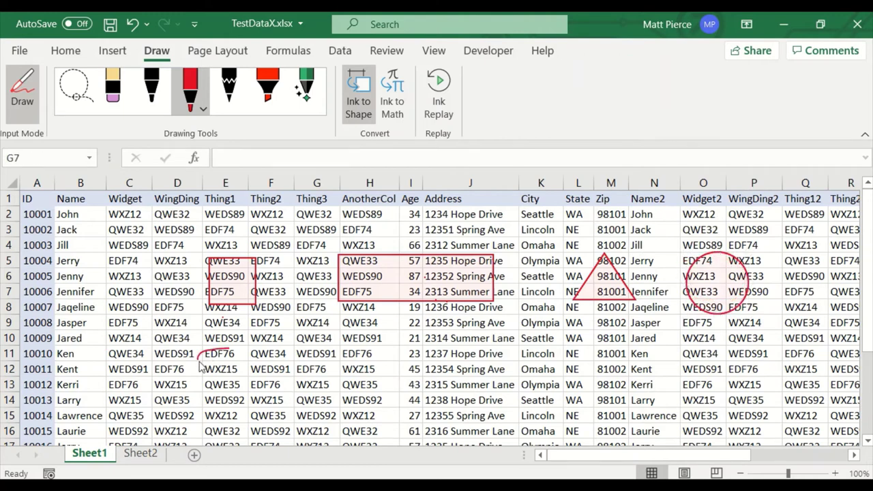
mouse_move(197, 360)
left_mouse_down()
mouse_move(358, 349)
mouse_move(239, 341)
mouse_move(196, 358)
left_mouse_up()
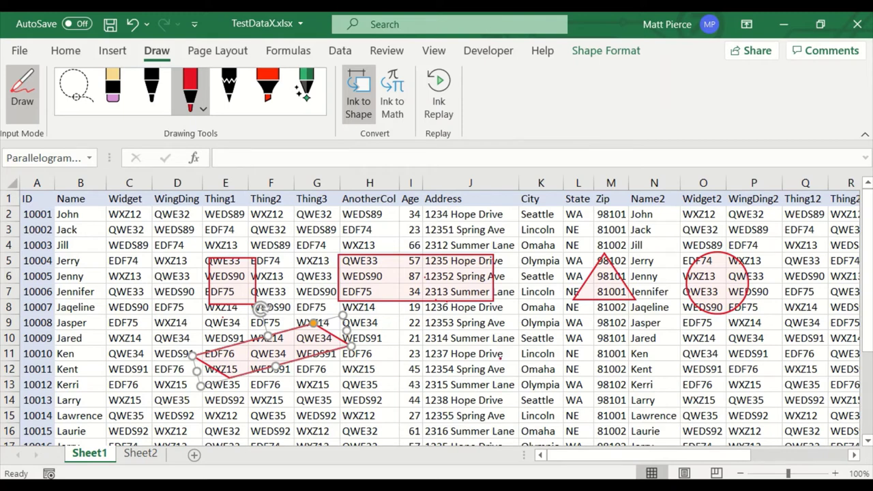
mouse_move(545, 345)
left_mouse_down()
mouse_move(486, 379)
mouse_move(614, 363)
mouse_move(550, 350)
left_mouse_up()
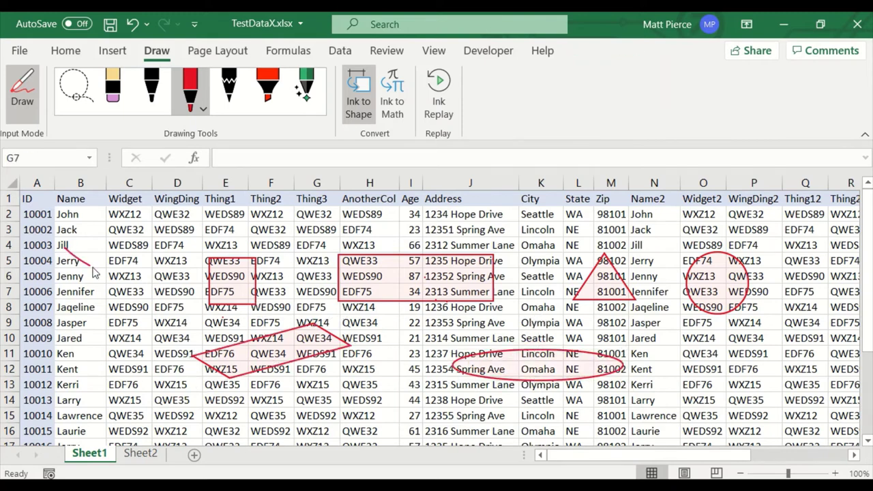
mouse_move(90, 276)
left_mouse_down()
mouse_move(170, 225)
mouse_move(140, 213)
mouse_move(76, 246)
mouse_move(68, 258)
mouse_move(102, 307)
mouse_move(174, 254)
mouse_move(97, 272)
left_mouse_up()
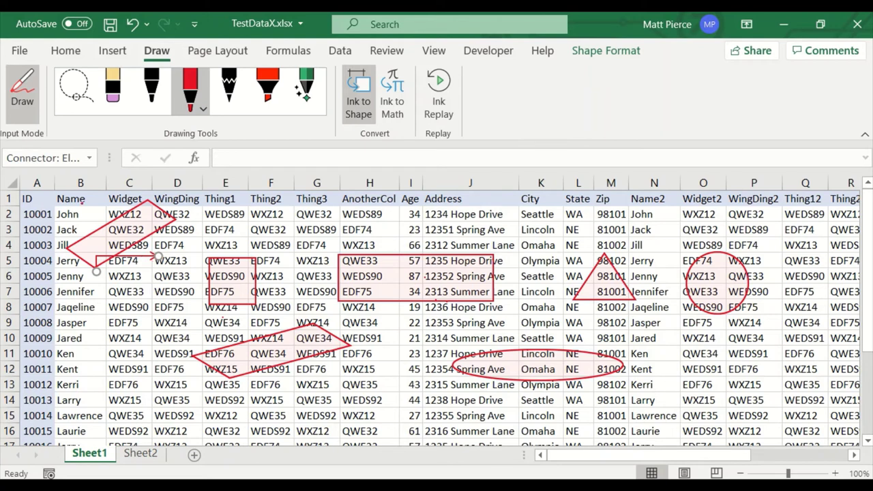
Leave drawing mode, dismiss the stray connector, and stretch the H–J rectangle's top up to row 3.
left_click(22, 88)
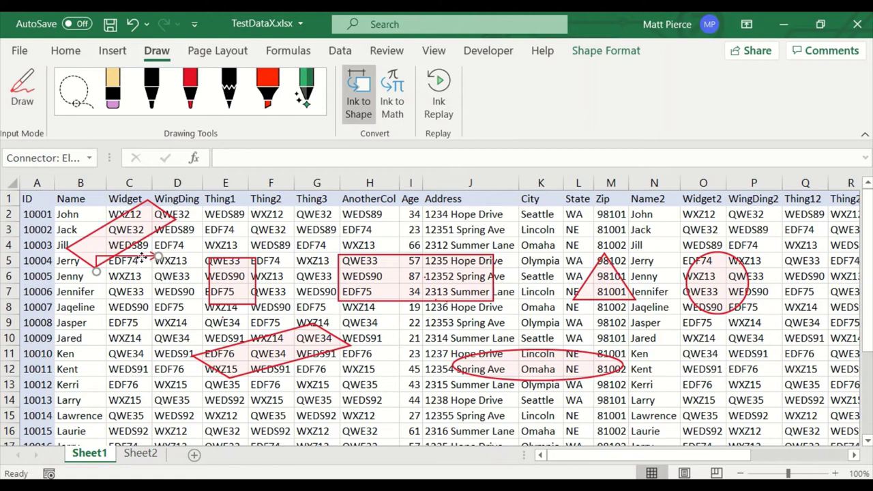
key("Escape")
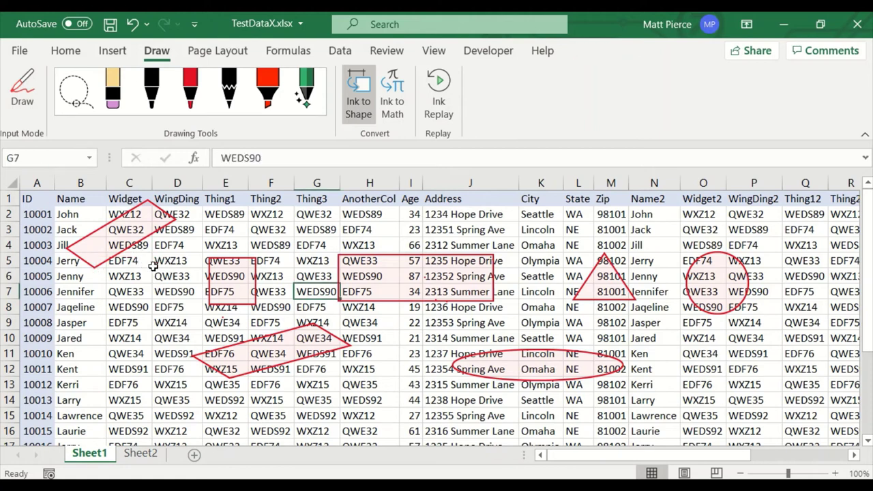
left_click(417, 276)
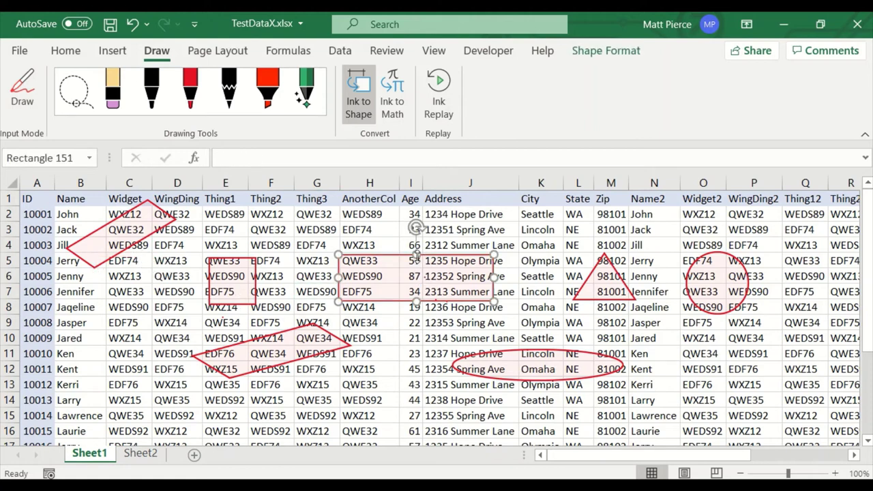
left_click_drag(417, 253, 385, 208)
Rotate the triangle to point left and enlarge the column O circle to cover rows 4–11.
left_click(603, 283)
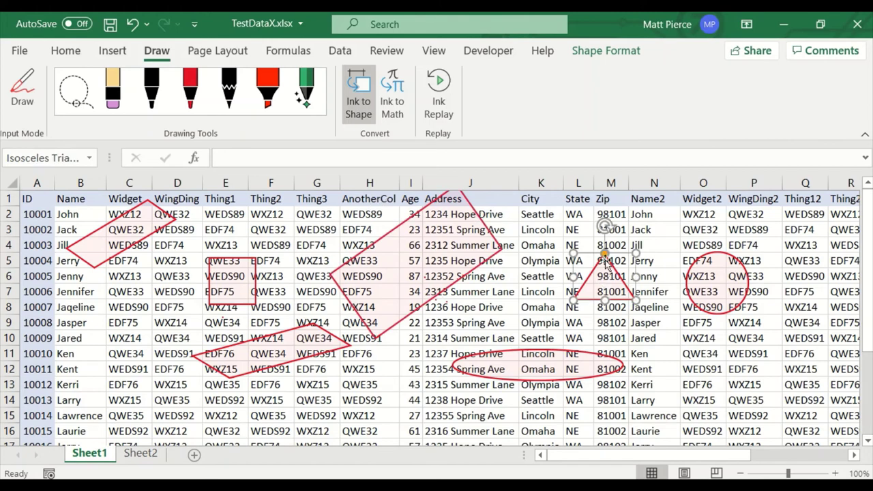
left_click_drag(605, 226, 560, 281)
left_click(728, 305)
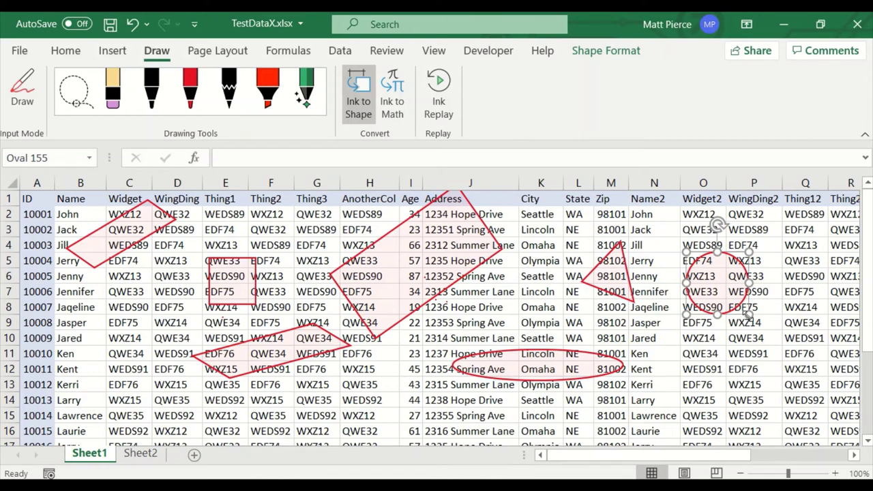
left_click_drag(749, 315, 786, 352)
left_click(601, 372)
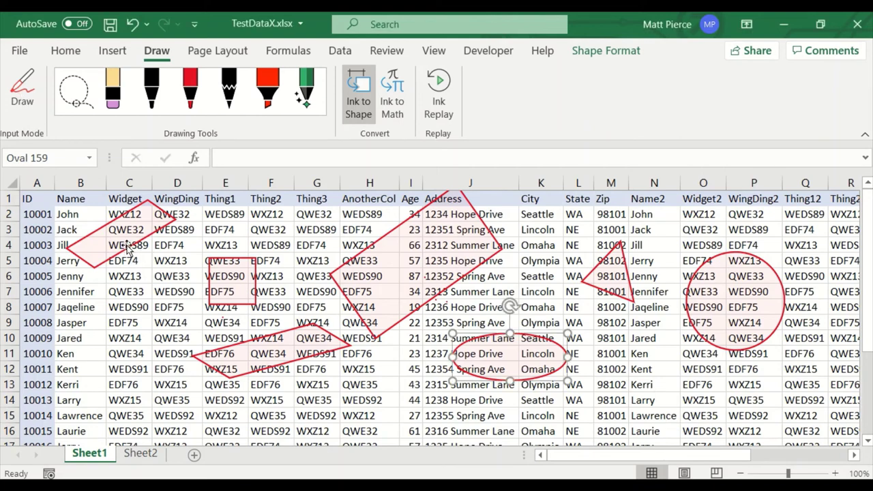
Multi-select all seven red shapes (parallelograms, rectangle, oval, triangle, circle) and delete them.
left_click(130, 246)
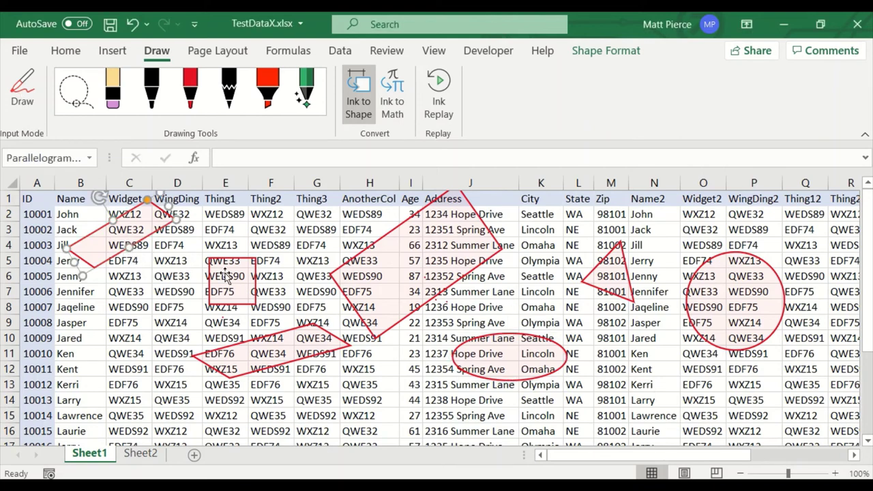
left_click(227, 277, "shift")
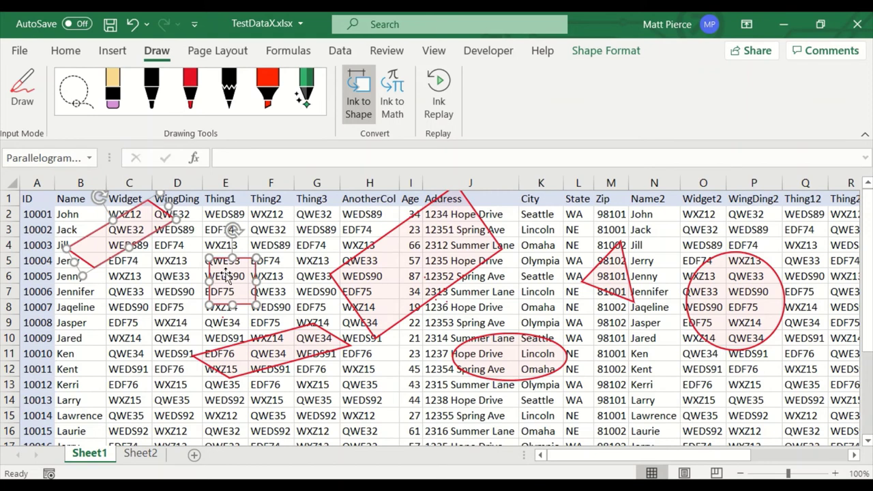
left_click(361, 276, "shift")
left_click(483, 347, "shift")
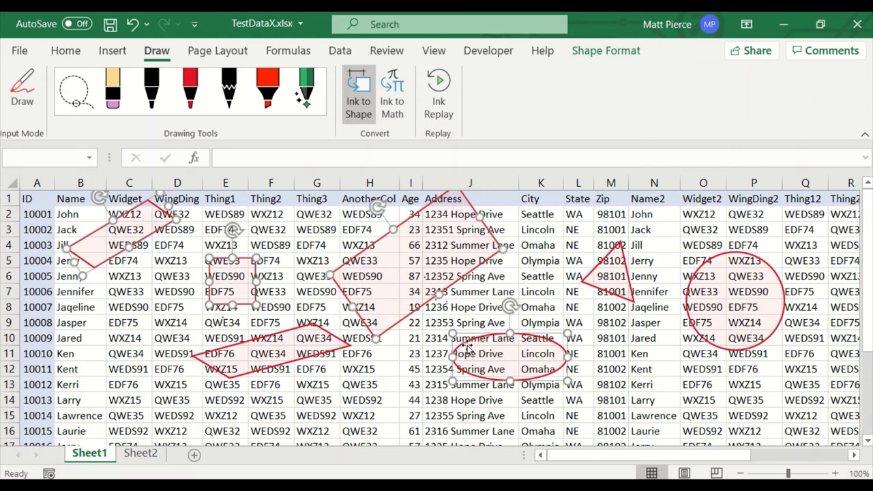
left_click(337, 341, "shift")
left_click(601, 289, "shift")
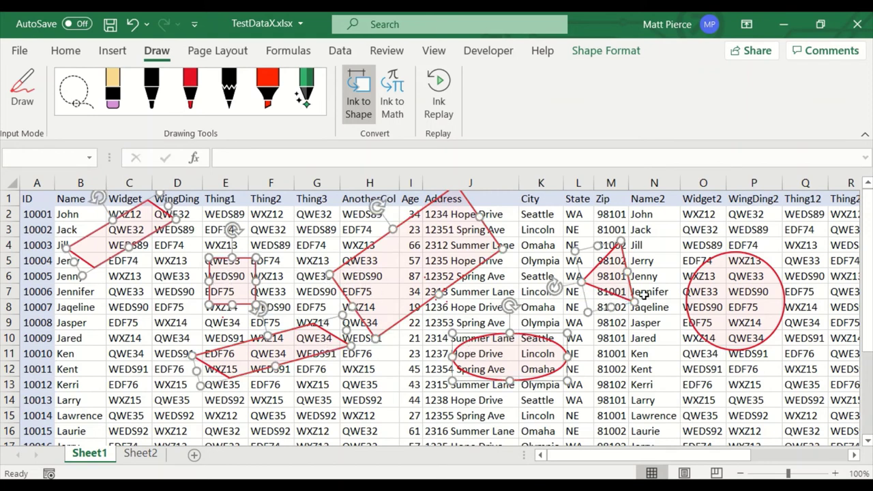
left_click(687, 308, "shift")
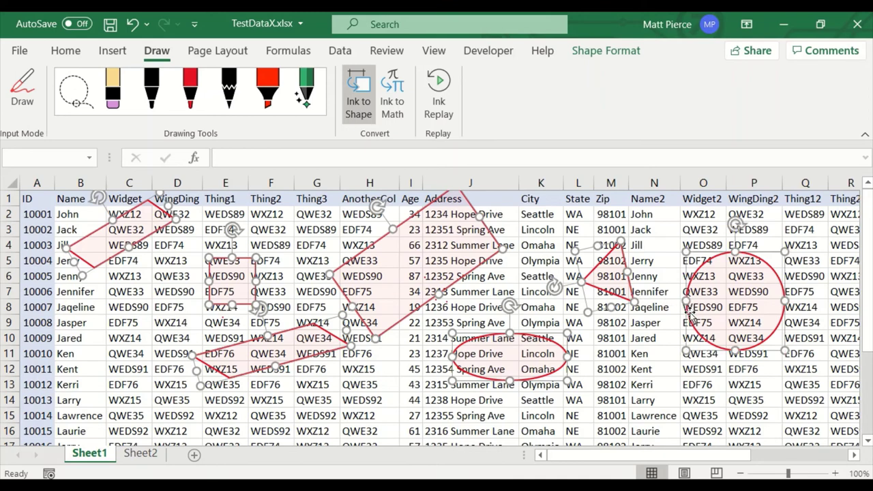
key("Delete")
Turn off Ink to Shape and circle WEDS90 in E6, H4–I5 and H8–H12 with freehand red ink.
left_click(190, 89)
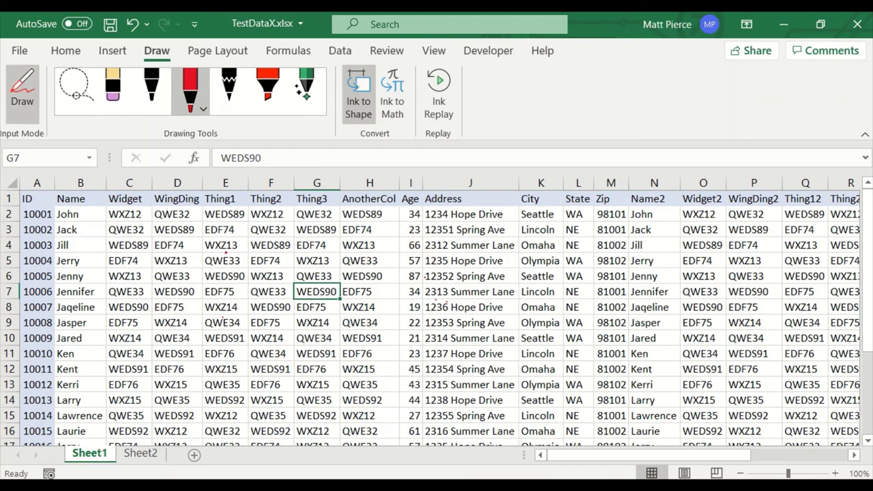
mouse_move(245, 258)
left_mouse_down()
mouse_move(194, 280)
mouse_move(183, 239)
left_mouse_up()
left_click(357, 106)
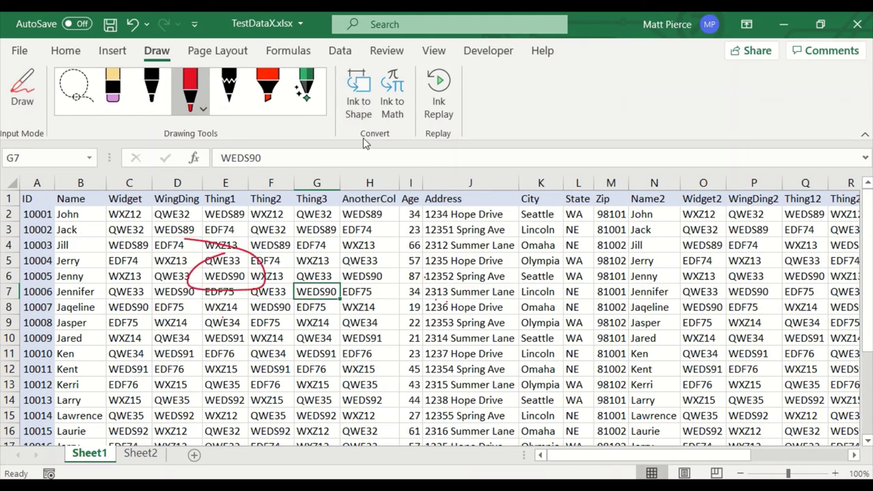
left_click(443, 264)
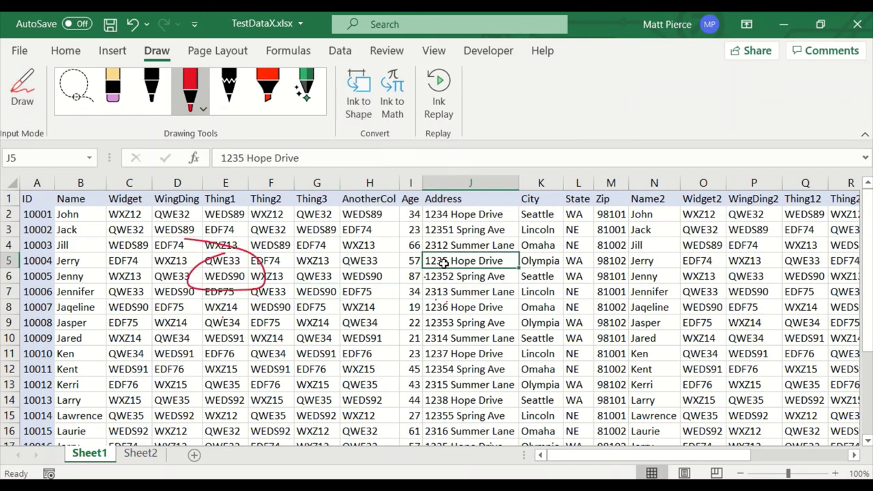
left_click(179, 97)
left_click(414, 240)
left_click(191, 92)
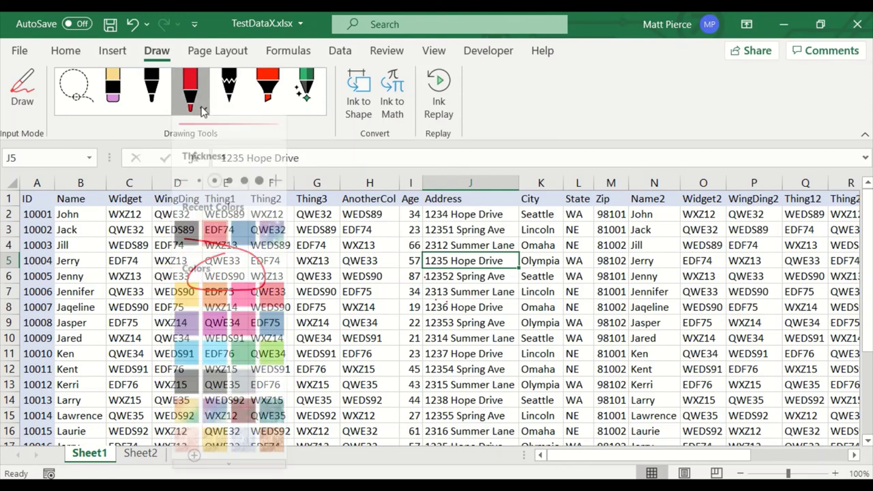
left_click(436, 243)
left_click(22, 89)
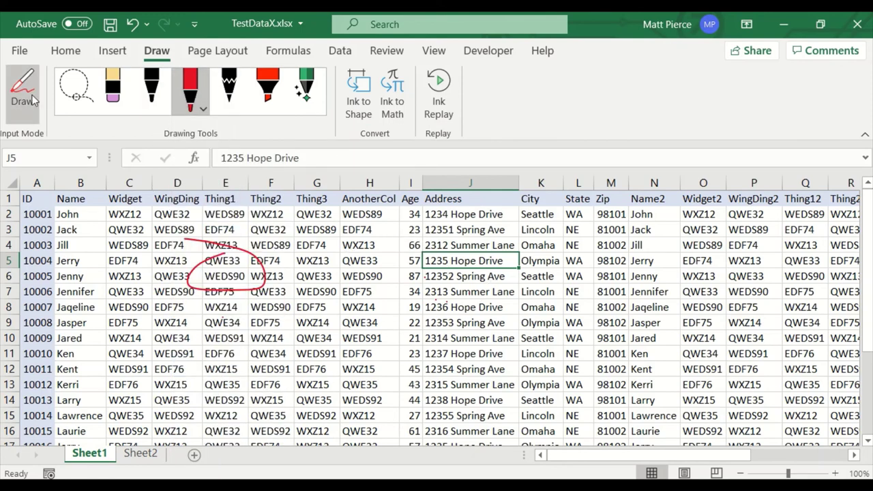
mouse_move(409, 240)
left_mouse_down()
mouse_move(447, 270)
mouse_move(374, 242)
left_mouse_up()
mouse_move(392, 312)
left_mouse_down()
mouse_move(326, 351)
mouse_move(365, 300)
left_mouse_up()
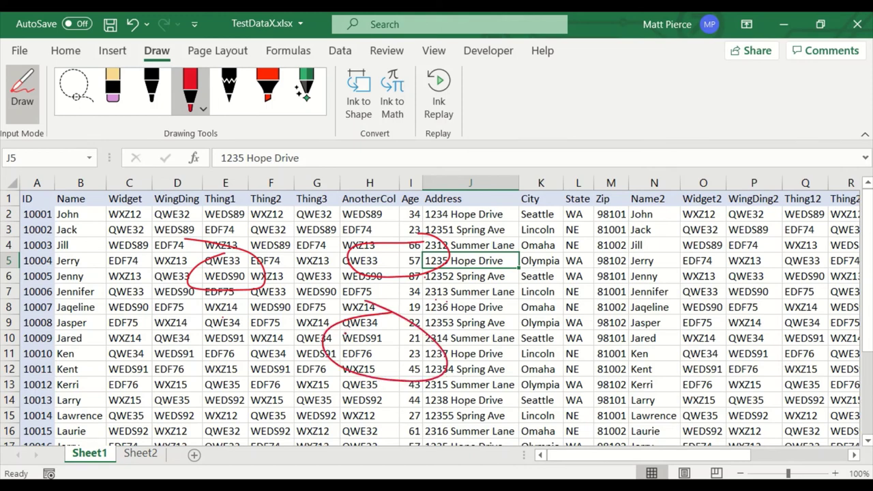
Select the three ink loops, shift them right, then undo the move and click cell F10.
left_click(22, 89)
left_click(260, 256)
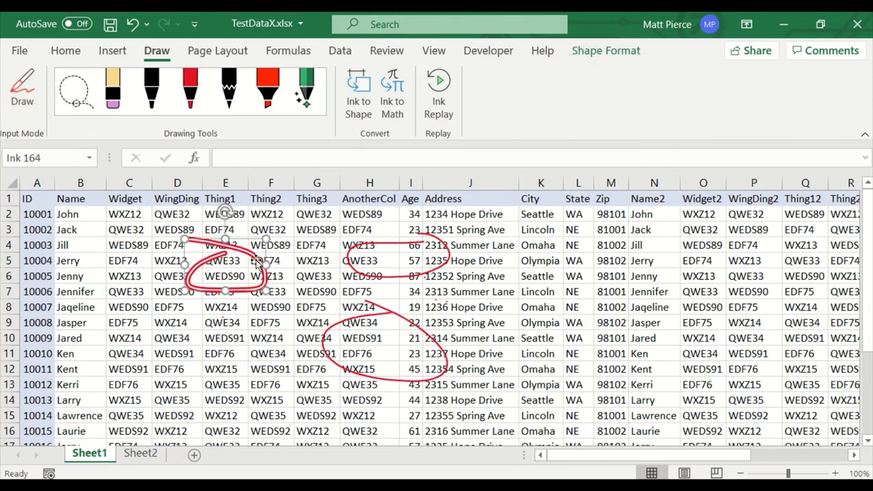
left_click(355, 272, "shift")
left_click(403, 313, "shift")
left_click_drag(401, 318, 547, 318)
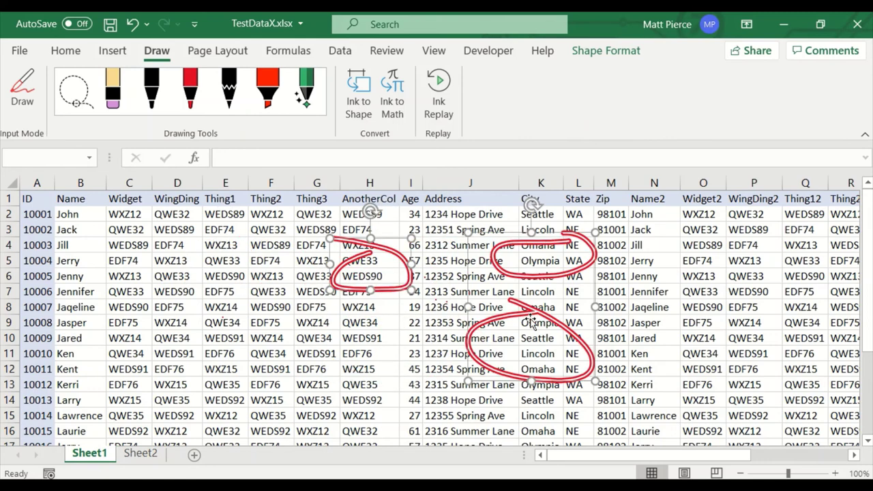
key("ctrl+z")
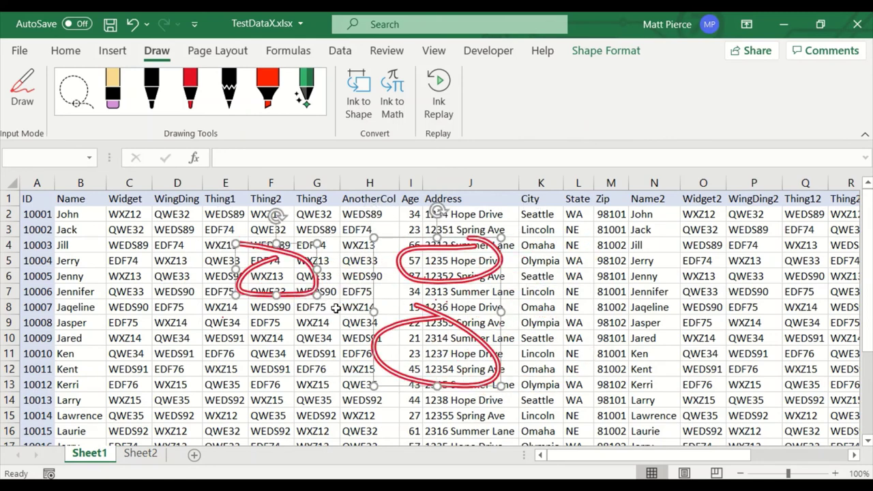
left_click(277, 336)
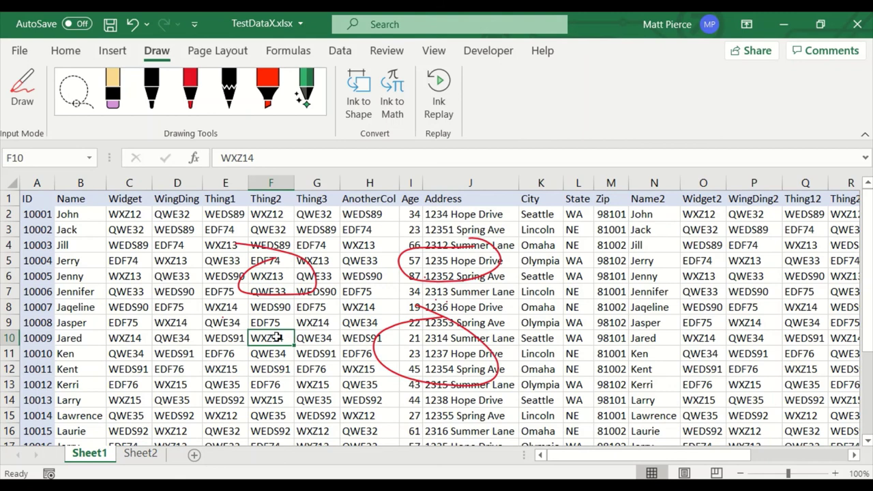
Lasso the red ink loops, drag them to the right, and delete them.
left_click(74, 99)
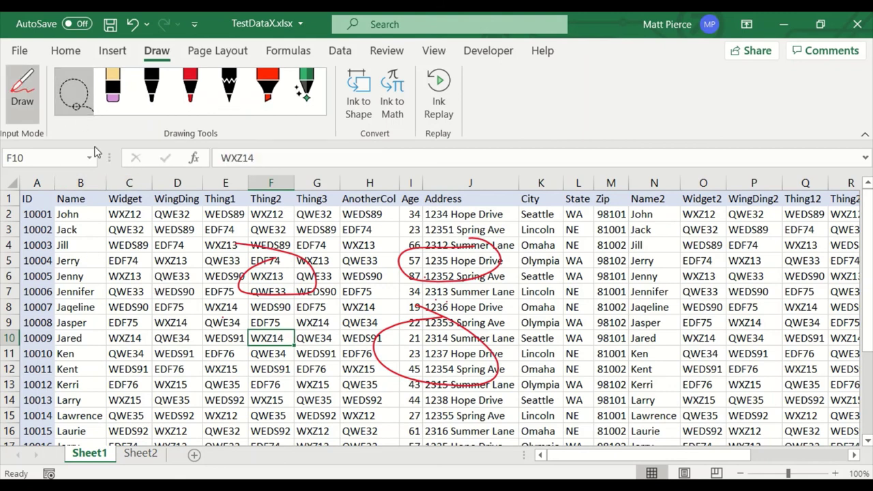
mouse_move(252, 251)
left_mouse_down()
mouse_move(322, 213)
mouse_move(208, 303)
mouse_move(570, 436)
mouse_move(503, 222)
mouse_move(293, 225)
left_mouse_up()
left_click_drag(468, 343, 667, 342)
key("Delete")
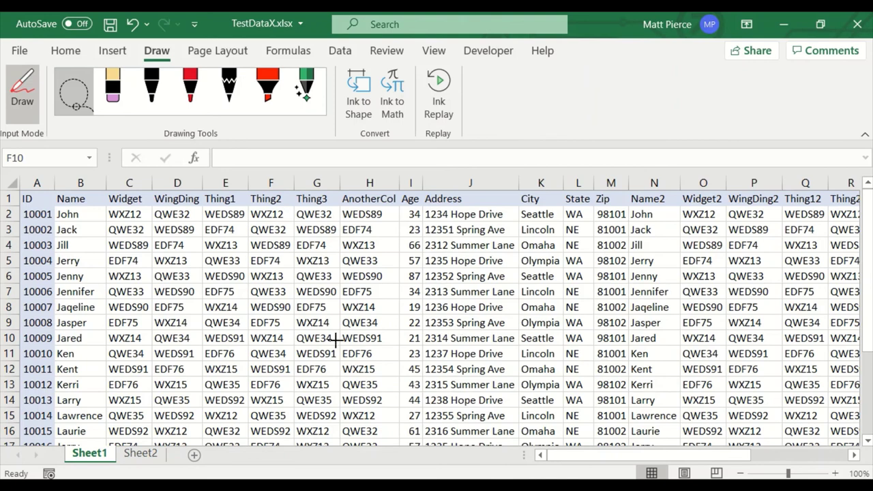